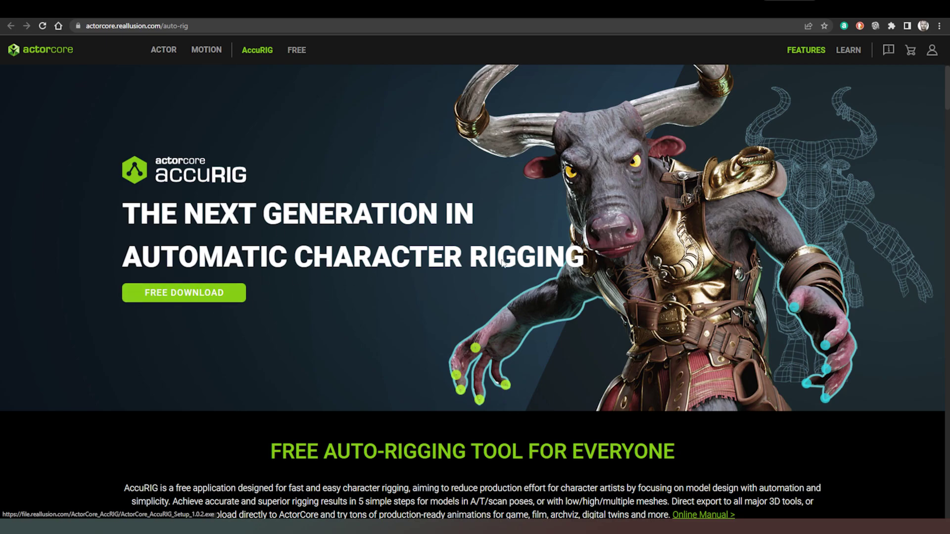
# Step: Examine the AccuRIG web page's overview, supported character types, scan poses, sculpture rigging and joint refinement features
pyautogui.scroll(-5, 501, 258)
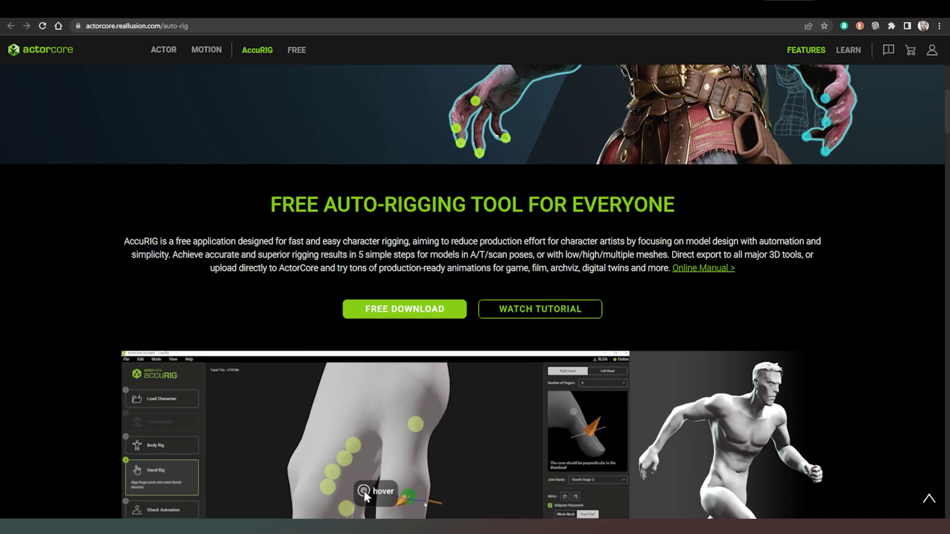
pyautogui.scroll(-3, 678, 241)
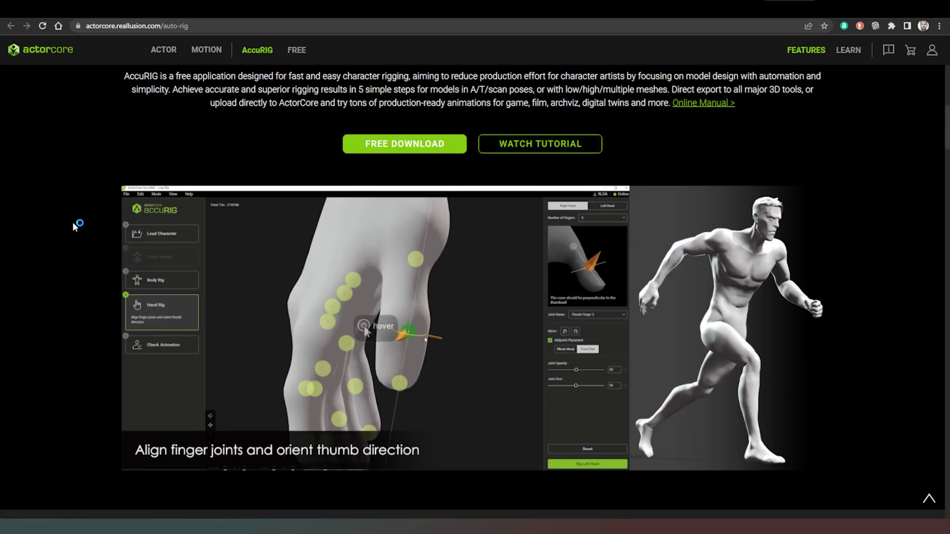
pyautogui.scroll(-2, 73, 224)
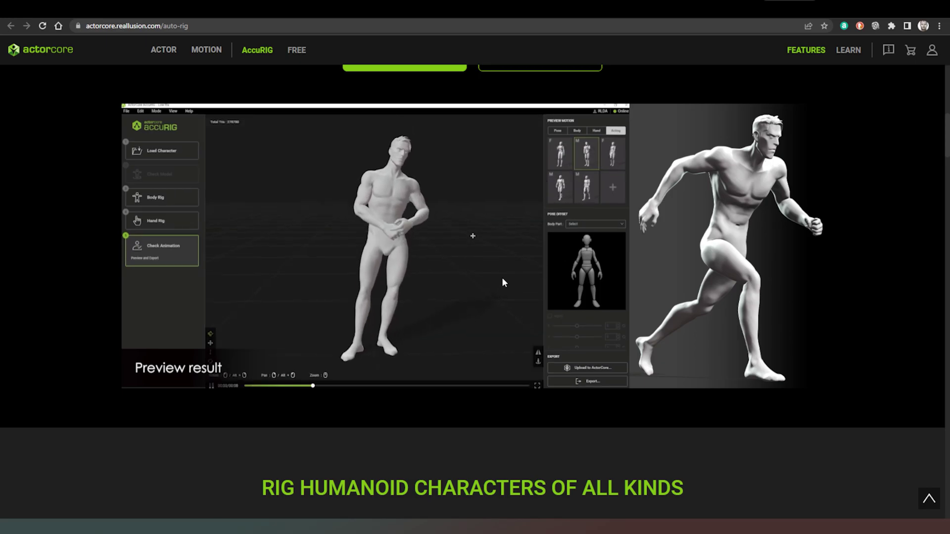
pyautogui.scroll(-6, 502, 281)
pyautogui.scroll(-3, 312, 269)
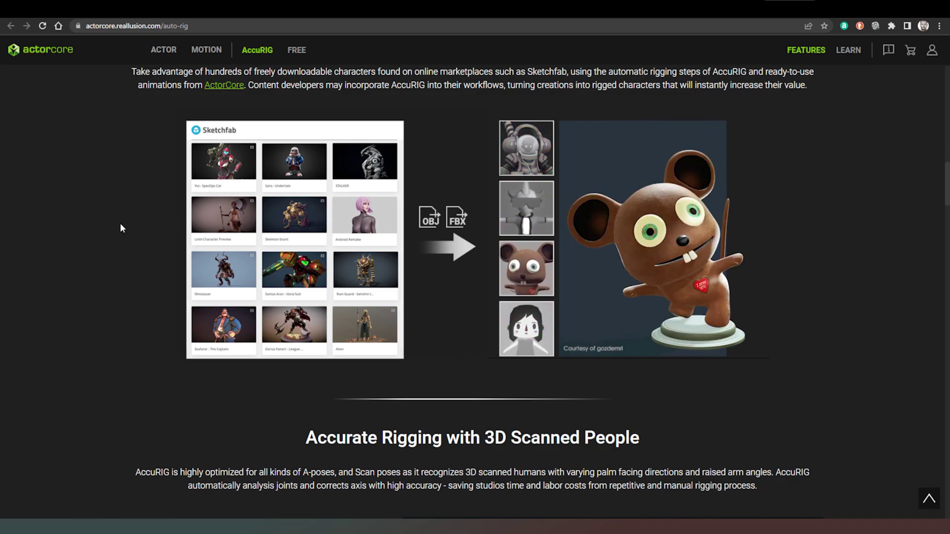
pyautogui.scroll(-8, 121, 225)
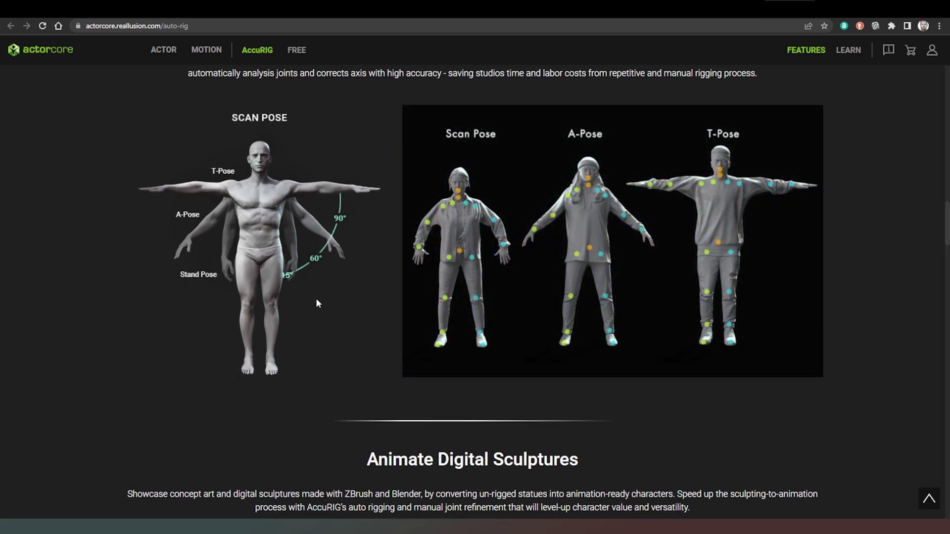
pyautogui.scroll(-8, 511, 202)
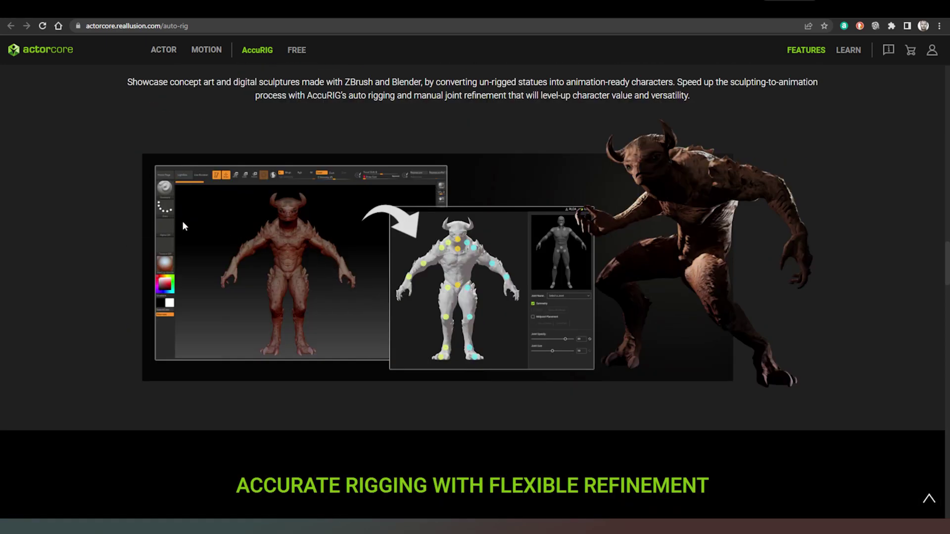
pyautogui.scroll(-7, 118, 225)
pyautogui.scroll(-7, 117, 226)
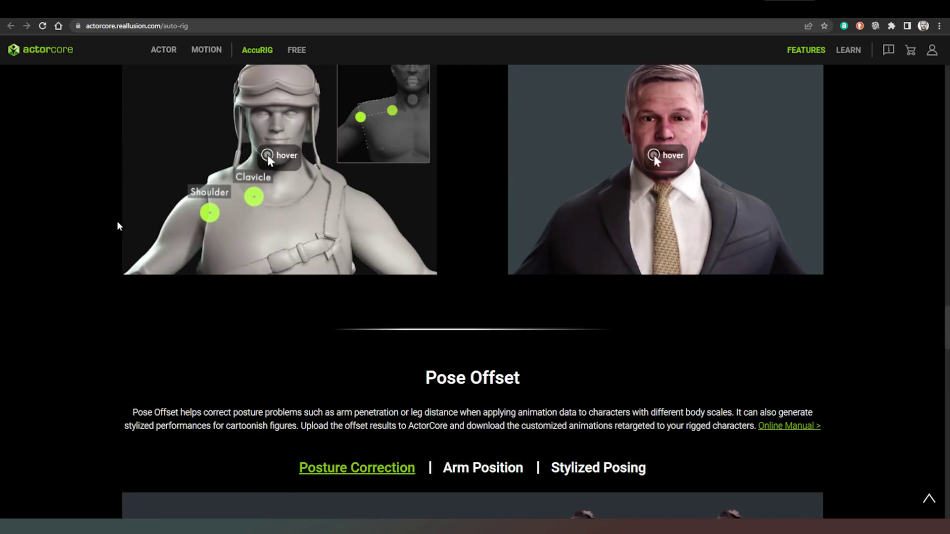
pyautogui.scroll(-10, 118, 222)
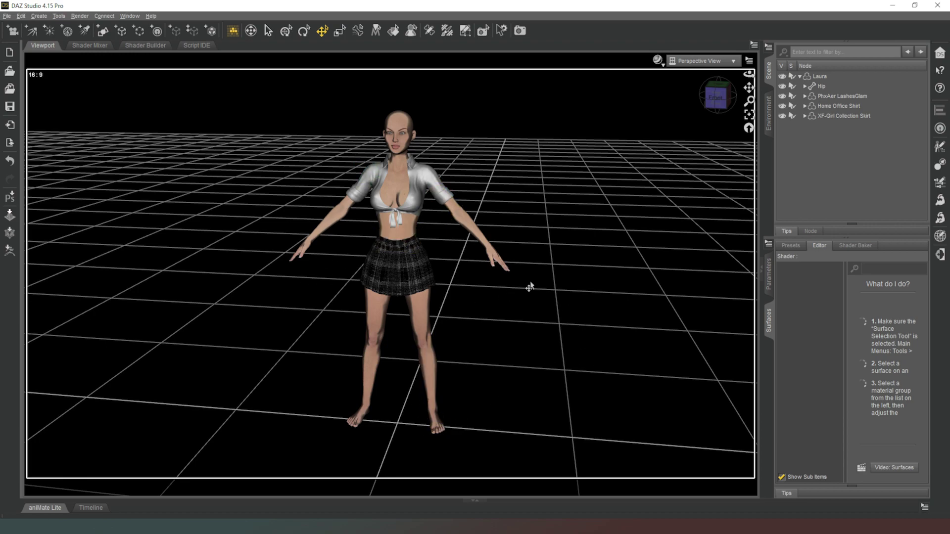
# Step: Switch to AccuRIG, load the character file laura_clothed.fbx and generate its body rig joints with the center line at 50
pyautogui.click(894, 6)
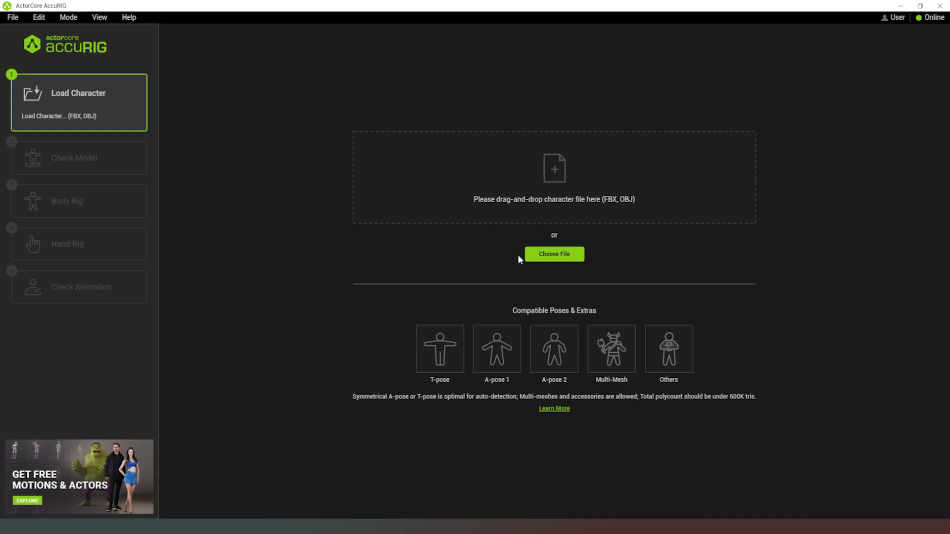
pyautogui.click(534, 254)
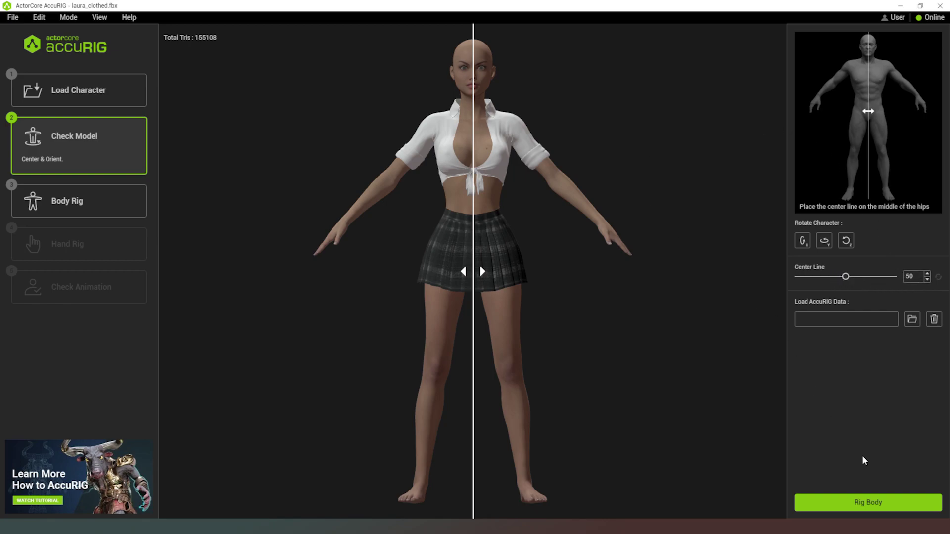
pyautogui.click(873, 501)
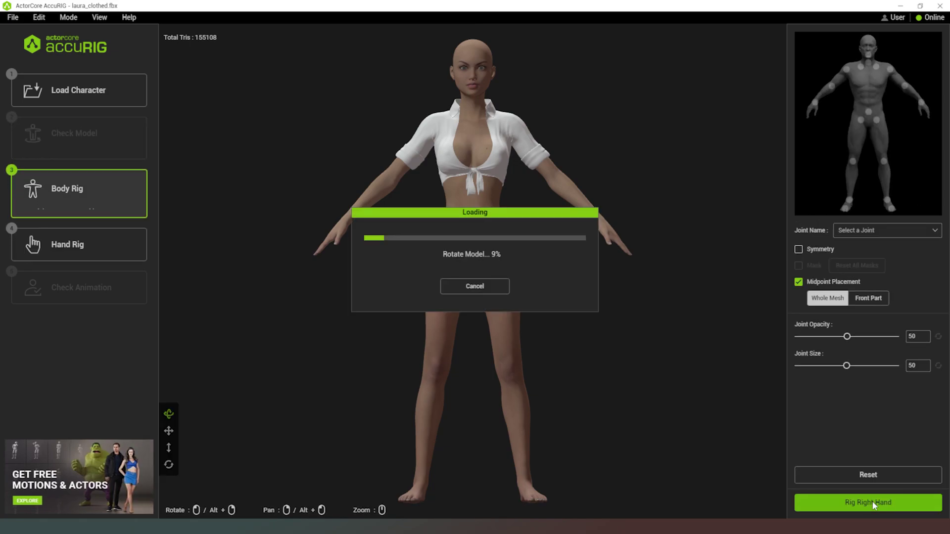
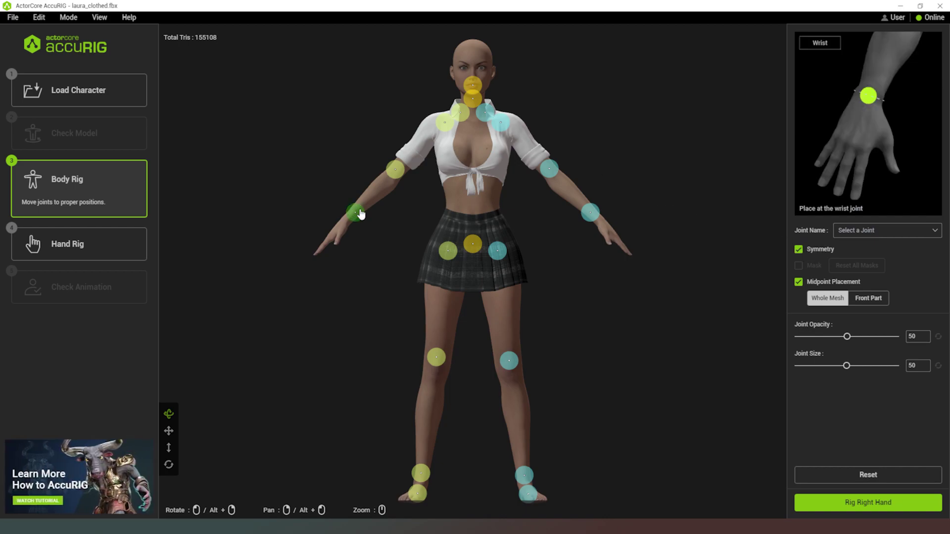
# Step: Move the character's left wrist joint down the forearm to the base of the hand, with symmetry enabled
pyautogui.moveTo(597, 221)
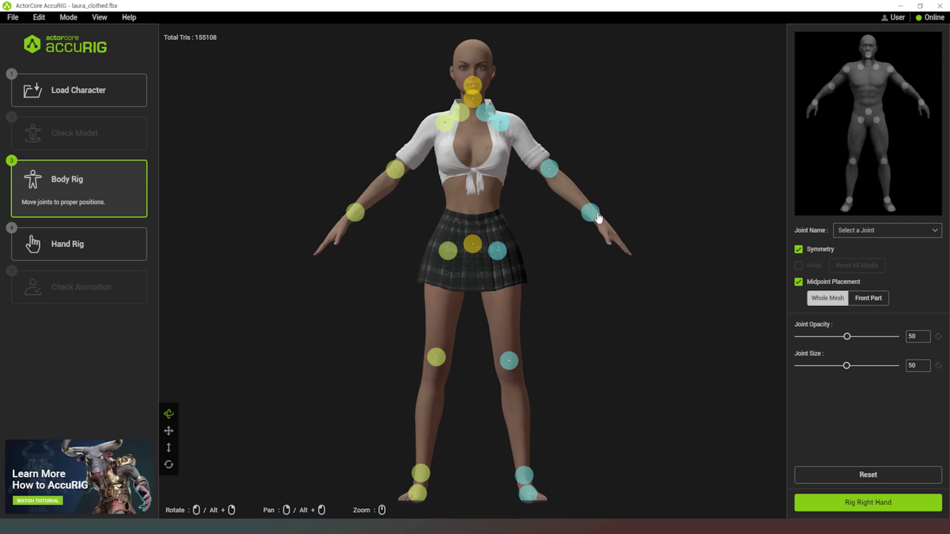
pyautogui.scroll(10, 591, 217)
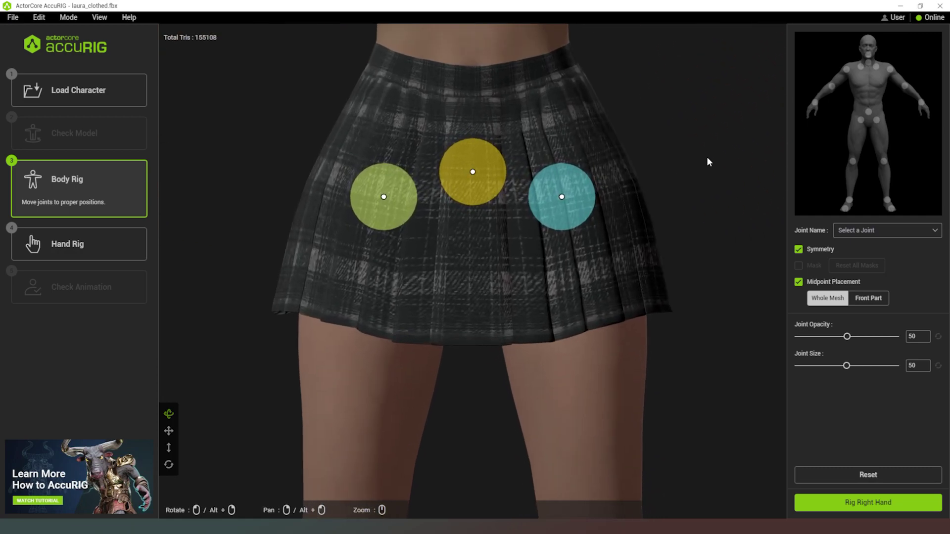
pyautogui.moveTo(711, 141); pyautogui.dragTo(293, 296, button='middle')
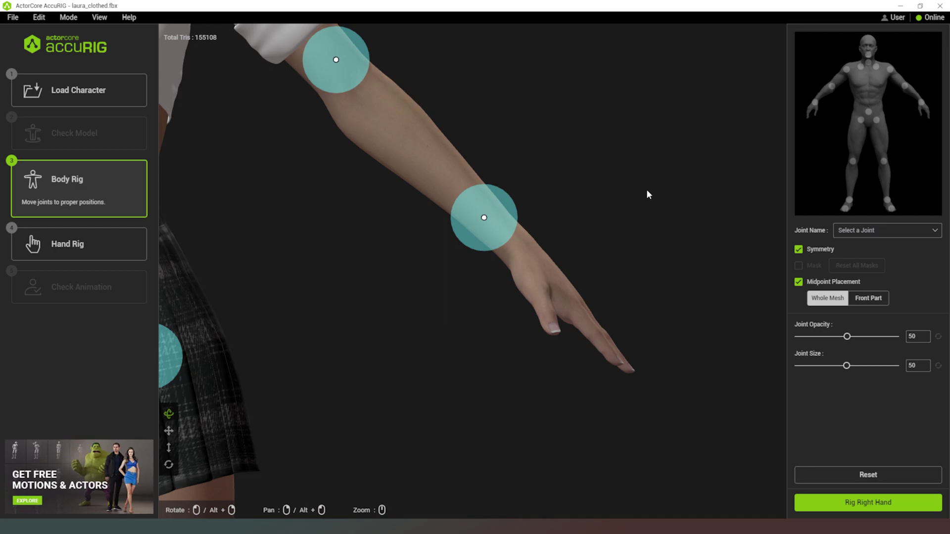
pyautogui.moveTo(615, 173); pyautogui.dragTo(639, 168, button='middle')
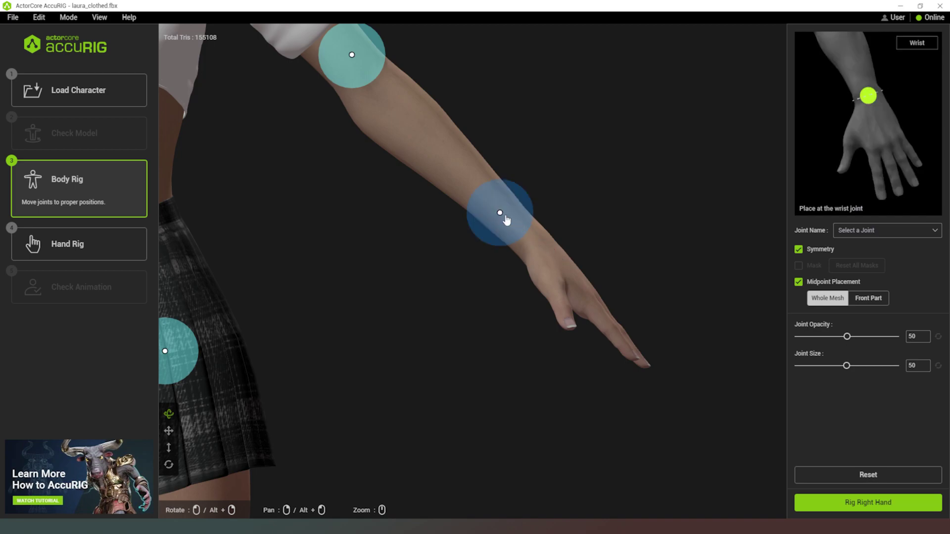
pyautogui.moveTo(505, 216); pyautogui.dragTo(542, 245)
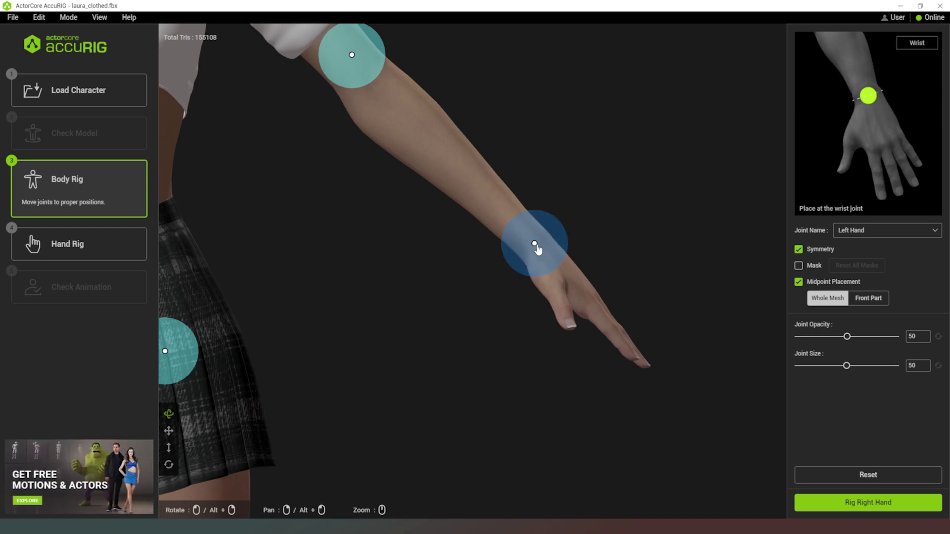
pyautogui.moveTo(531, 240); pyautogui.dragTo(530, 242)
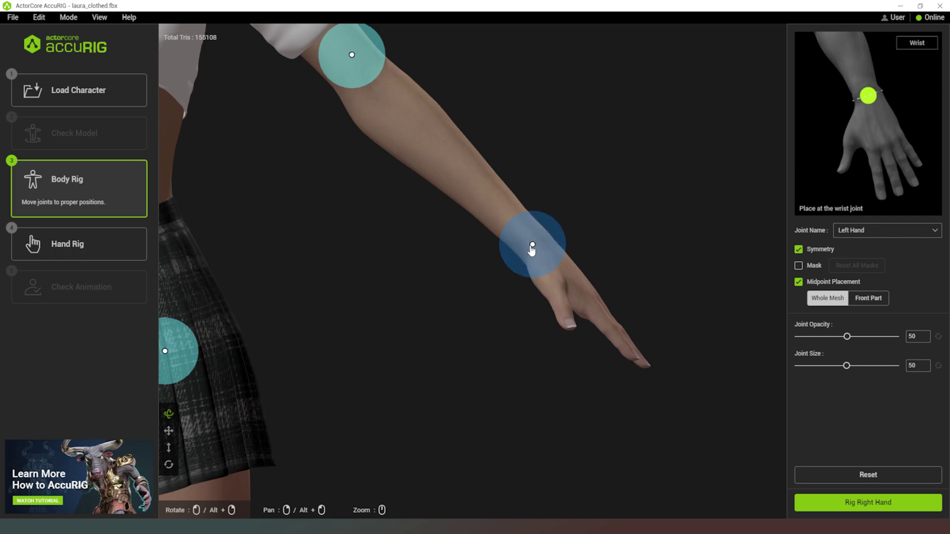
# Step: Reposition the left elbow joint slightly lower on the arm so it sits at the bend of the elbow
pyautogui.moveTo(622, 218); pyautogui.dragTo(692, 223)
pyautogui.scroll(-2, 420, 208)
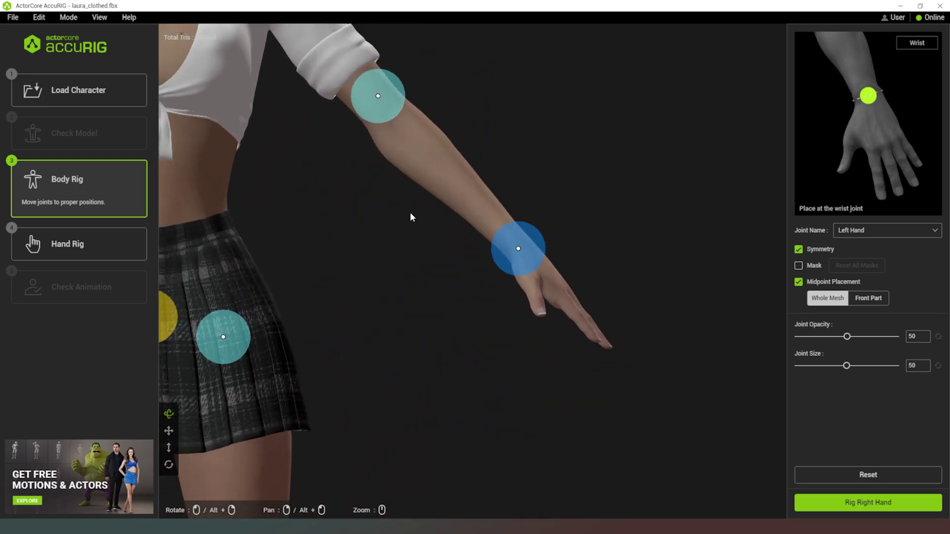
pyautogui.scroll(-3, 608, 165)
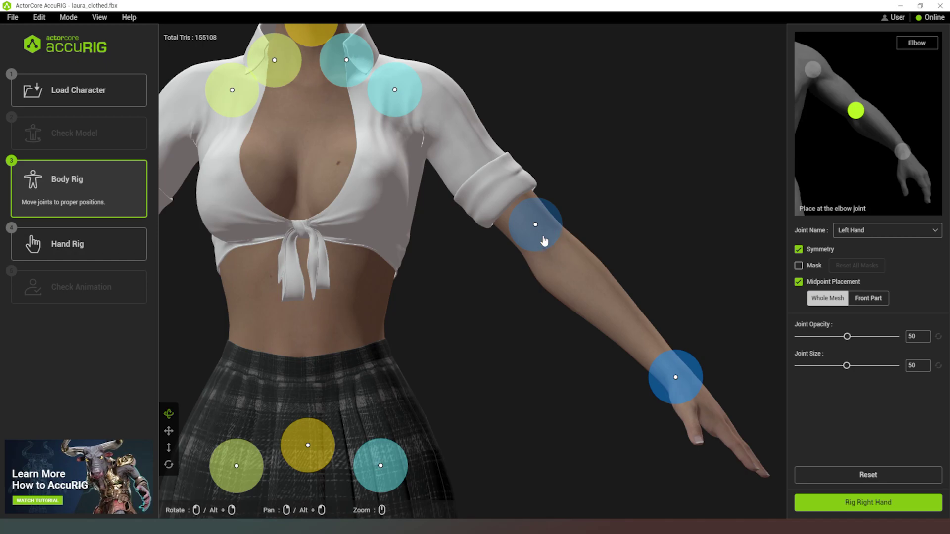
pyautogui.moveTo(541, 235); pyautogui.dragTo(548, 249)
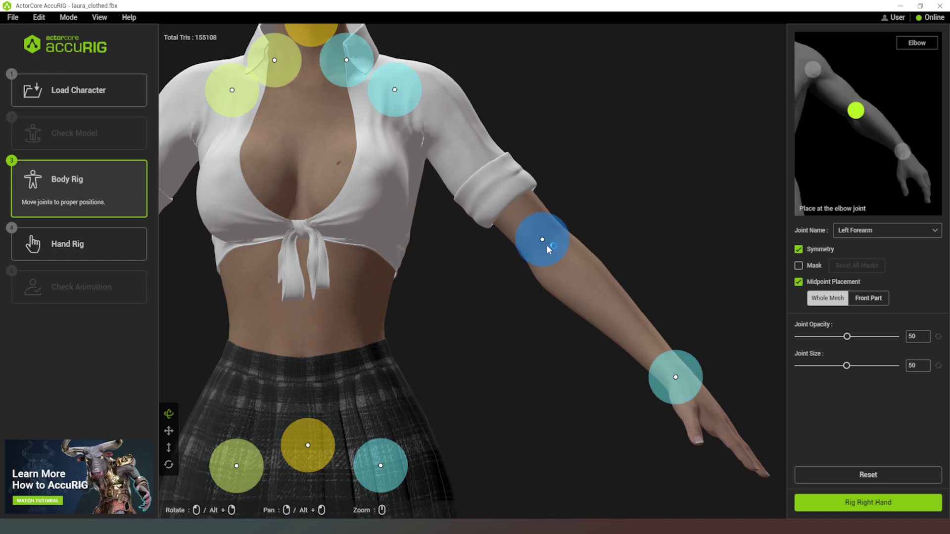
pyautogui.moveTo(647, 168); pyautogui.dragTo(649, 204, button='right')
pyautogui.scroll(-3, 705, 181)
pyautogui.moveTo(704, 180); pyautogui.dragTo(696, 159, button='right')
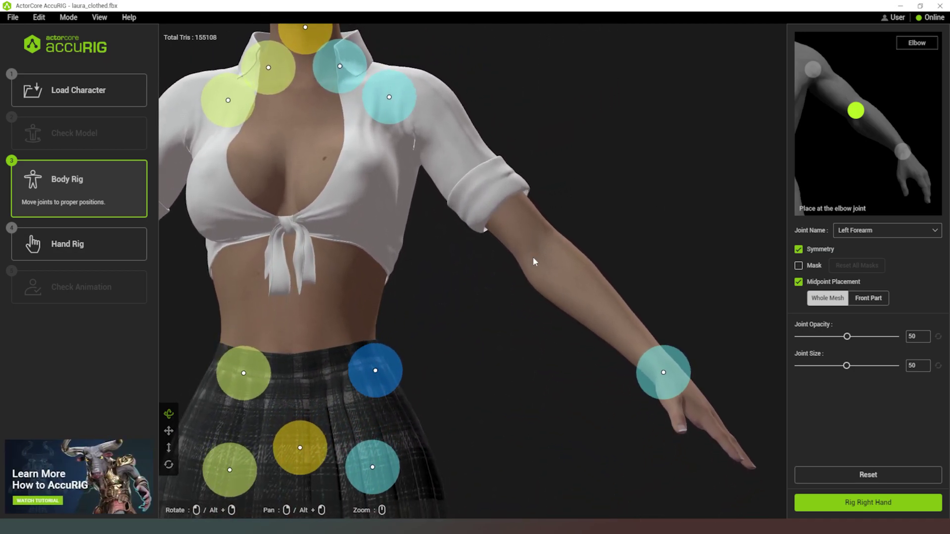
pyautogui.moveTo(593, 249)
pyautogui.mouseDown(button='right')
pyautogui.moveTo(556, 248)
pyautogui.moveTo(502, 272)
pyautogui.moveTo(598, 266)
pyautogui.mouseUp(button='right')
pyautogui.moveTo(405, 319); pyautogui.dragTo(536, 259)
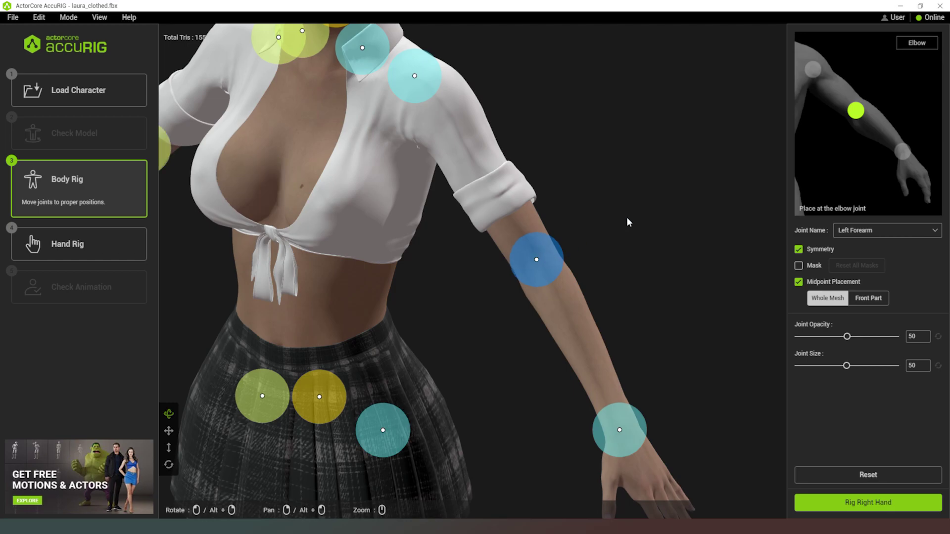
# Step: Move the left shoulder joint outward to the top of the arm and lower the left clavicle joint to the collarbone
pyautogui.moveTo(637, 218); pyautogui.dragTo(488, 154, button='right')
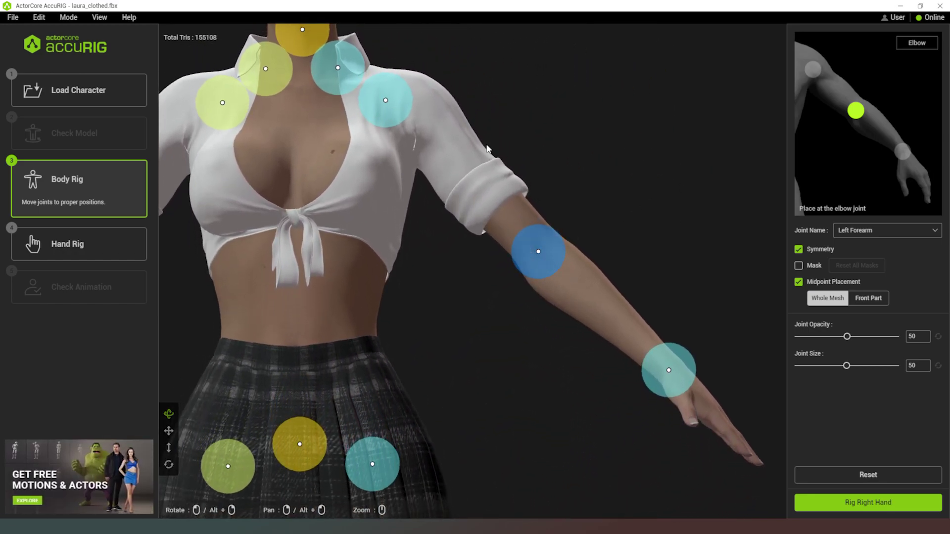
pyautogui.moveTo(496, 99); pyautogui.dragTo(547, 269, button='middle')
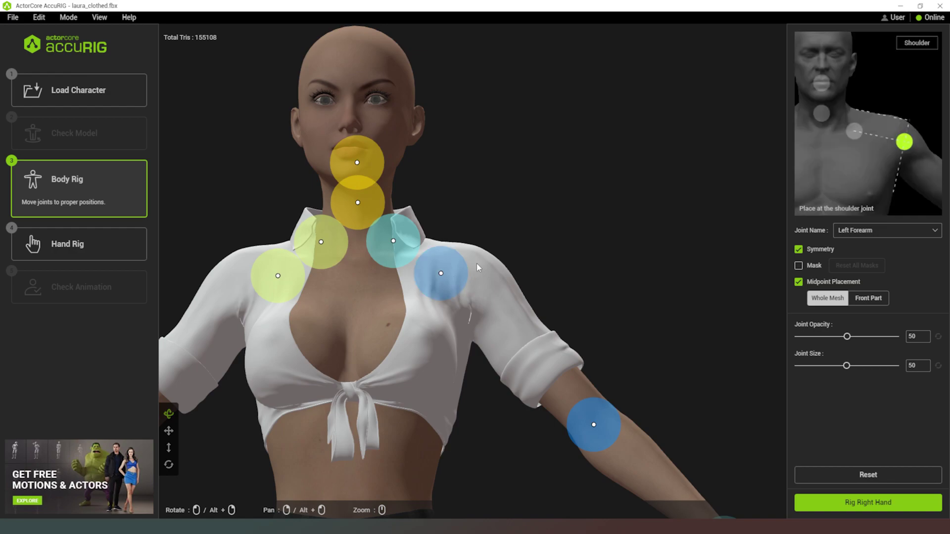
pyautogui.moveTo(562, 203); pyautogui.dragTo(572, 226)
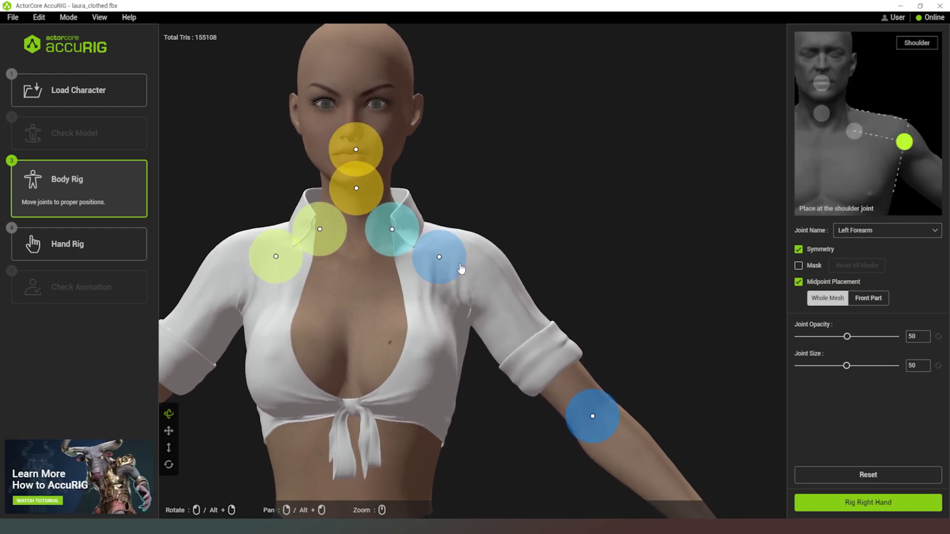
pyautogui.moveTo(452, 259); pyautogui.dragTo(485, 270)
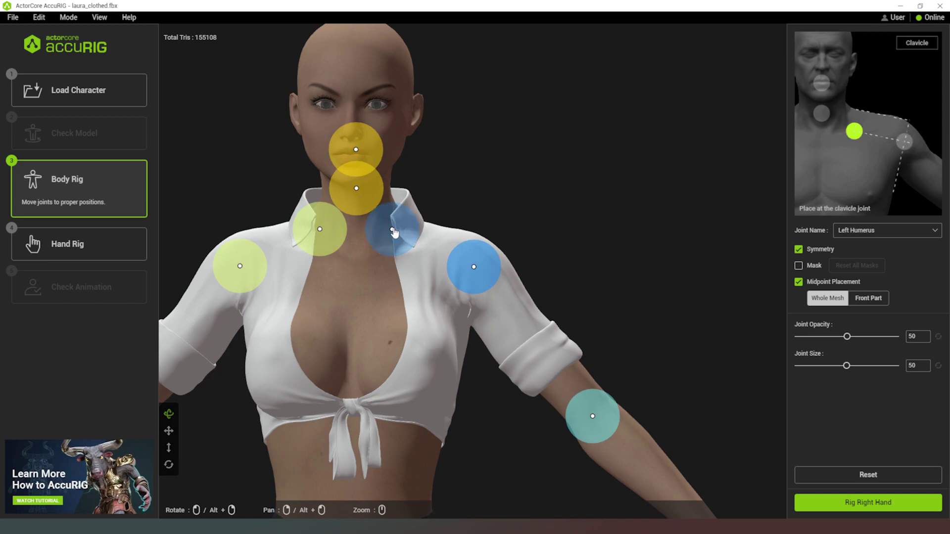
pyautogui.moveTo(394, 232); pyautogui.dragTo(391, 257)
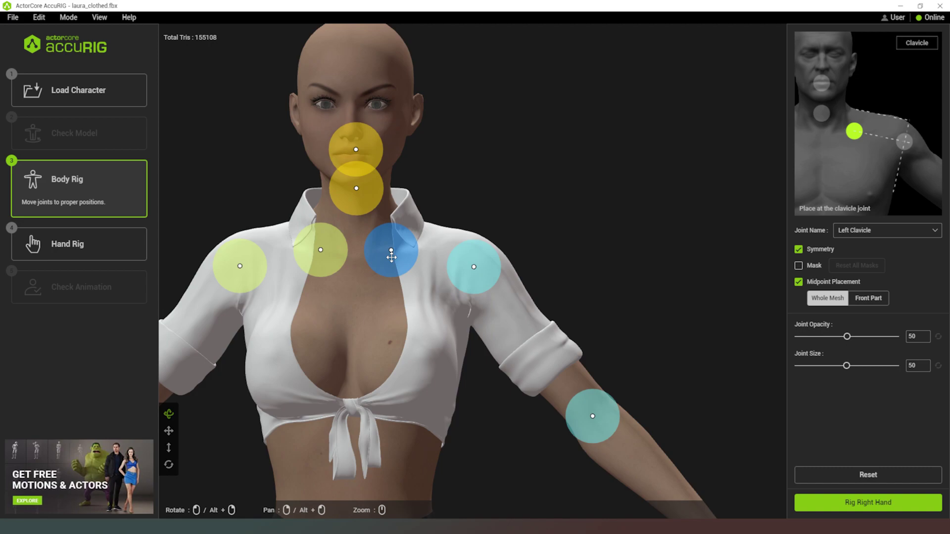
pyautogui.moveTo(392, 256); pyautogui.dragTo(394, 255)
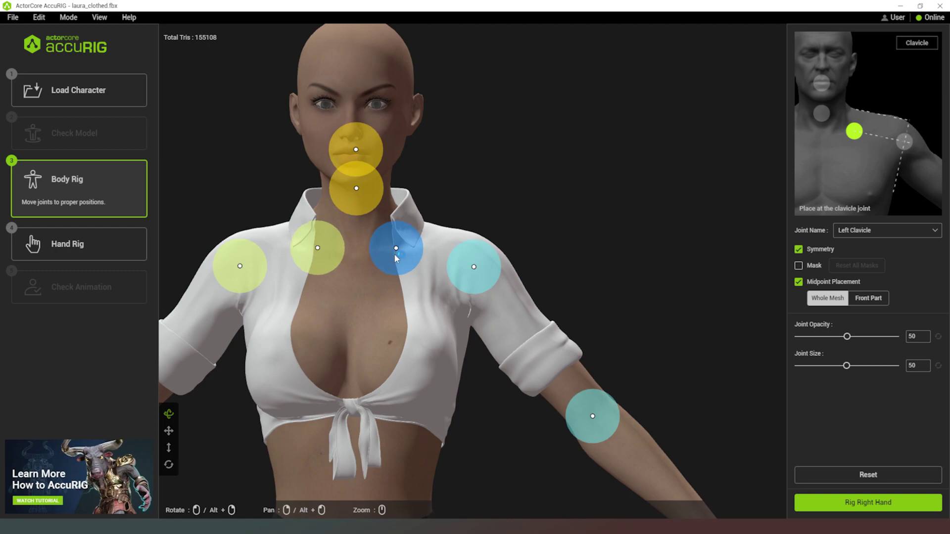
# Step: Lower the neck joint to the neck base and place the head joint at the neck tip, just below the ear
pyautogui.moveTo(367, 202)
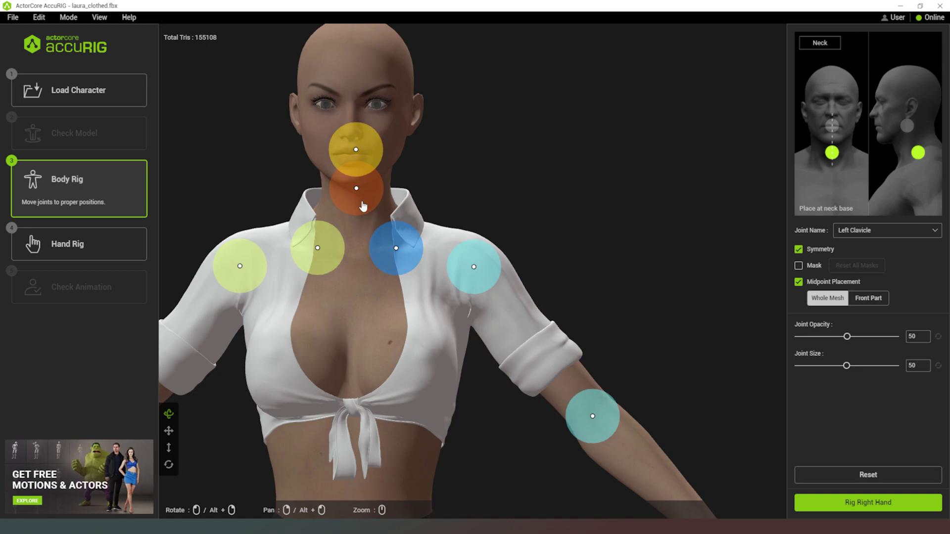
pyautogui.moveTo(365, 199); pyautogui.dragTo(361, 225)
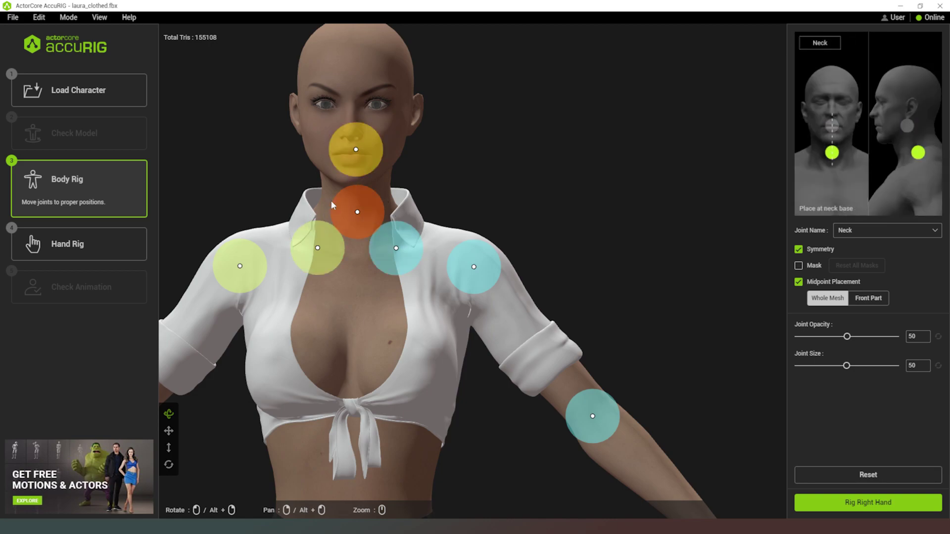
pyautogui.moveTo(435, 161); pyautogui.dragTo(335, 158)
pyautogui.moveTo(502, 152); pyautogui.dragTo(494, 143)
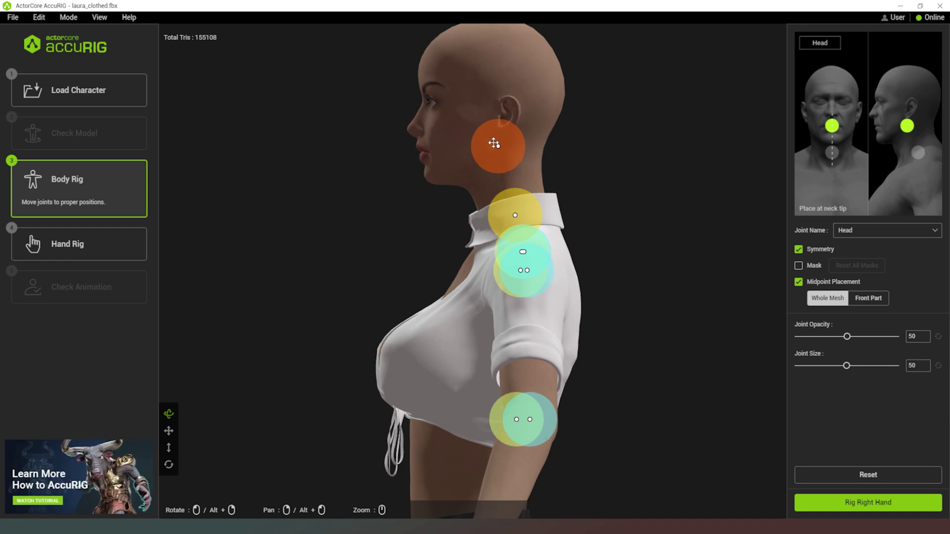
pyautogui.moveTo(492, 142); pyautogui.dragTo(494, 142)
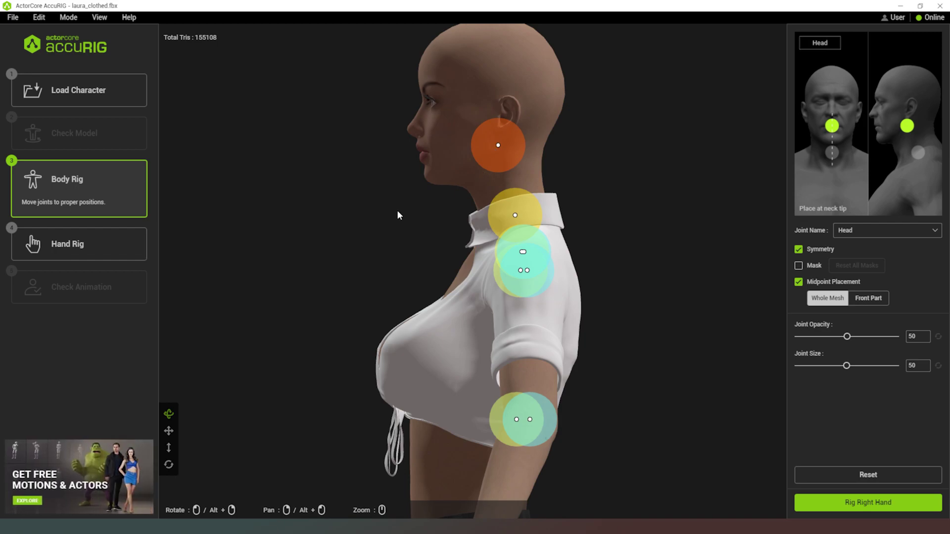
pyautogui.moveTo(495, 152); pyautogui.dragTo(495, 155)
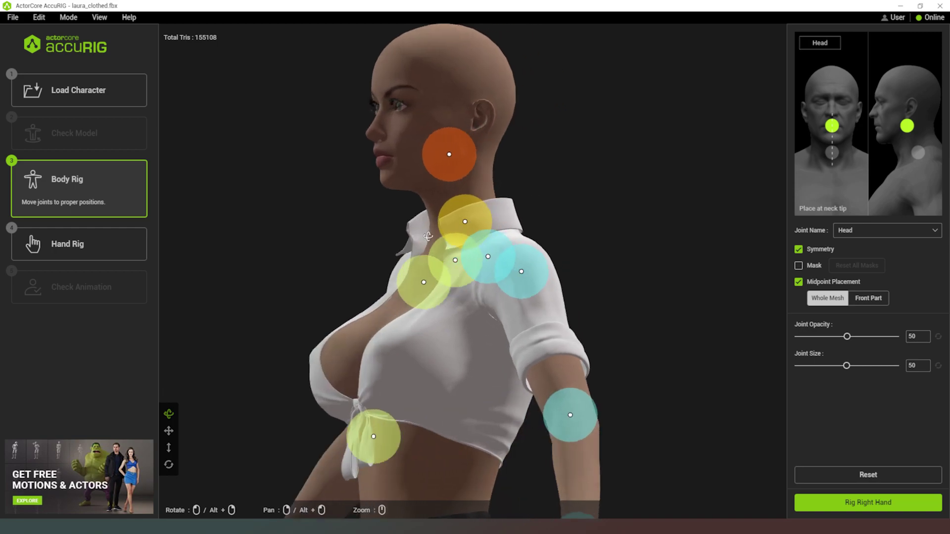
# Step: Raise the pelvis joint toward the center of the pelvis and move the left hip joint slightly inward and up, with symmetry enabled
pyautogui.moveTo(492, 371); pyautogui.dragTo(569, 149, button='middle')
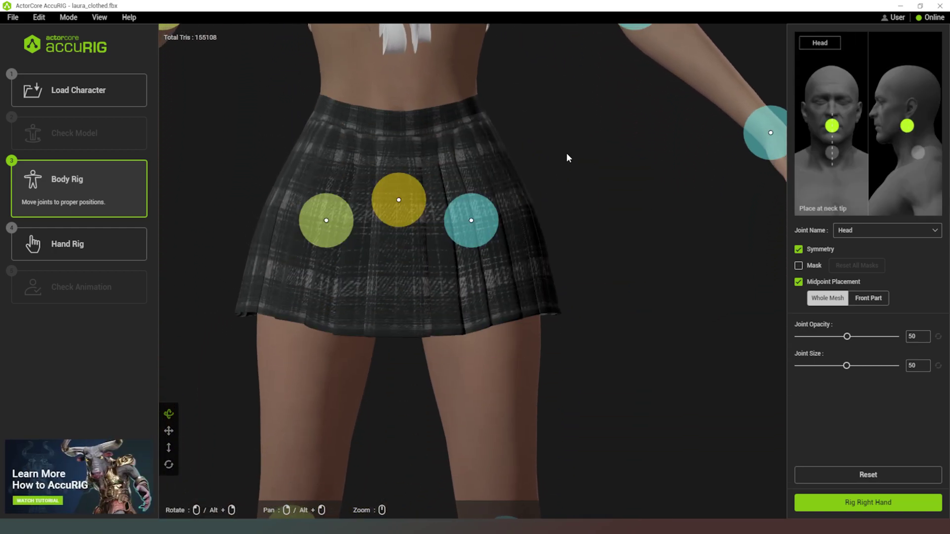
pyautogui.click(569, 223)
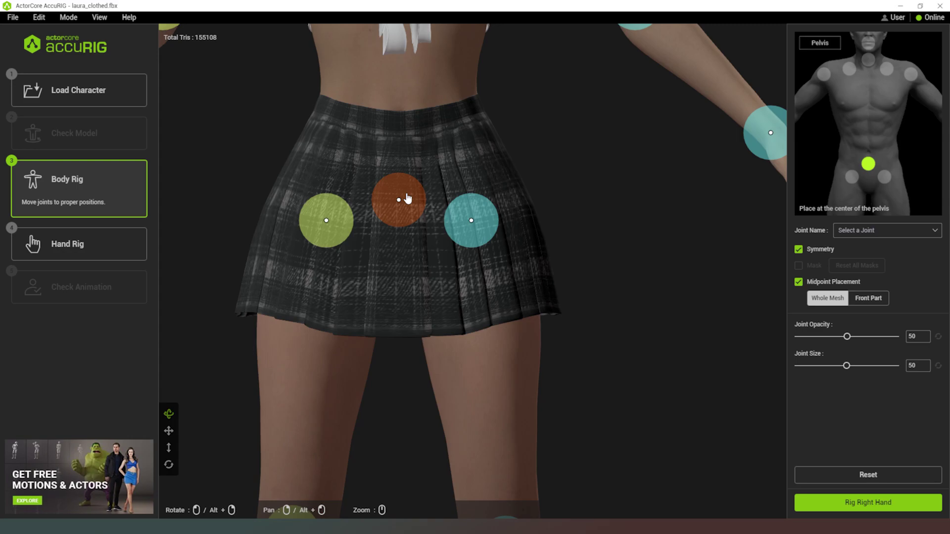
pyautogui.moveTo(407, 198); pyautogui.dragTo(409, 161)
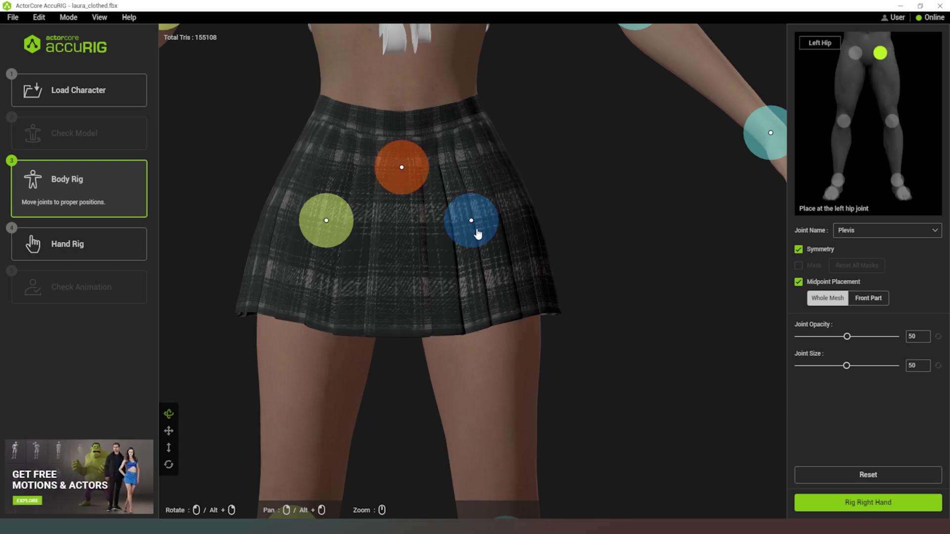
pyautogui.moveTo(477, 234); pyautogui.dragTo(461, 224)
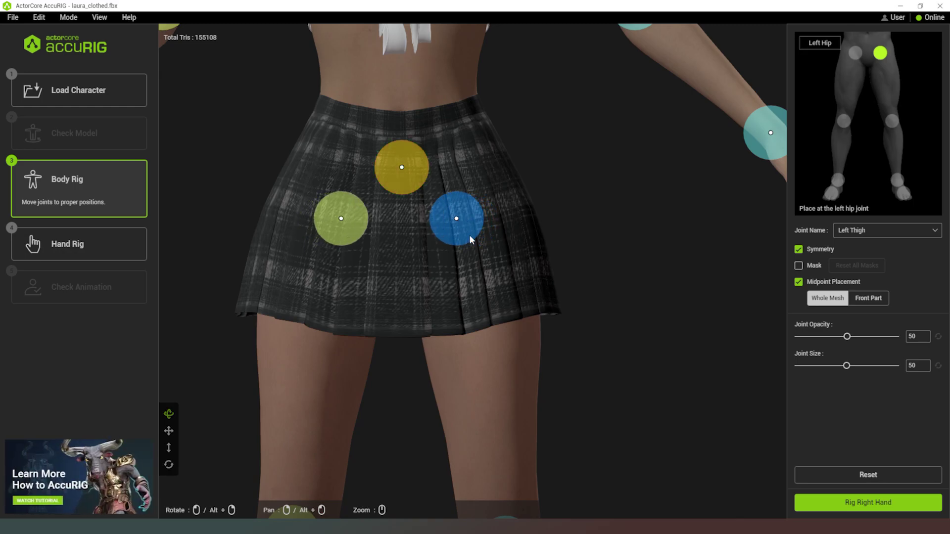
# Step: Lower the left knee joint to the middle of the knee and reposition the left ankle joint down at the ankle
pyautogui.moveTo(653, 326); pyautogui.dragTo(576, 245, button='middle')
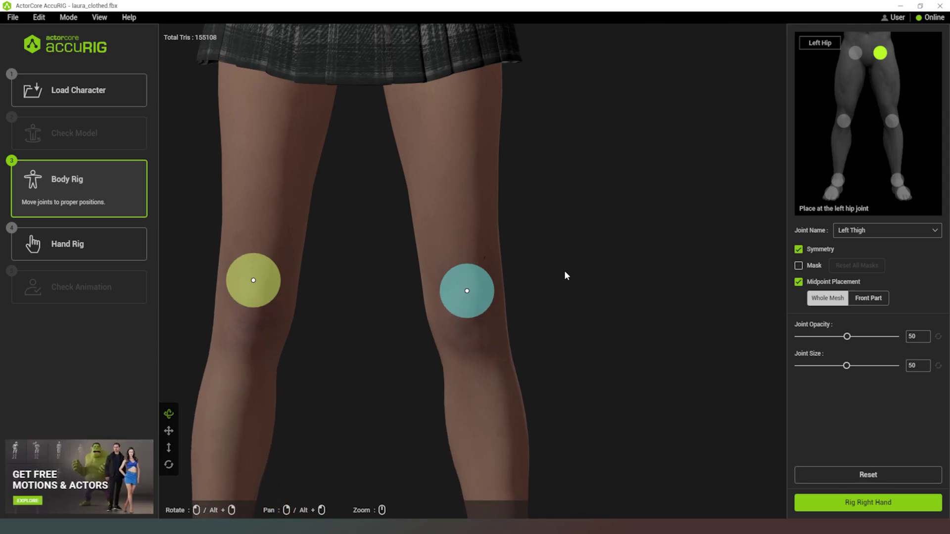
pyautogui.moveTo(475, 295); pyautogui.dragTo(479, 314)
pyautogui.moveTo(641, 341); pyautogui.dragTo(643, 57, button='middle')
pyautogui.moveTo(613, 304); pyautogui.dragTo(617, 254, button='middle')
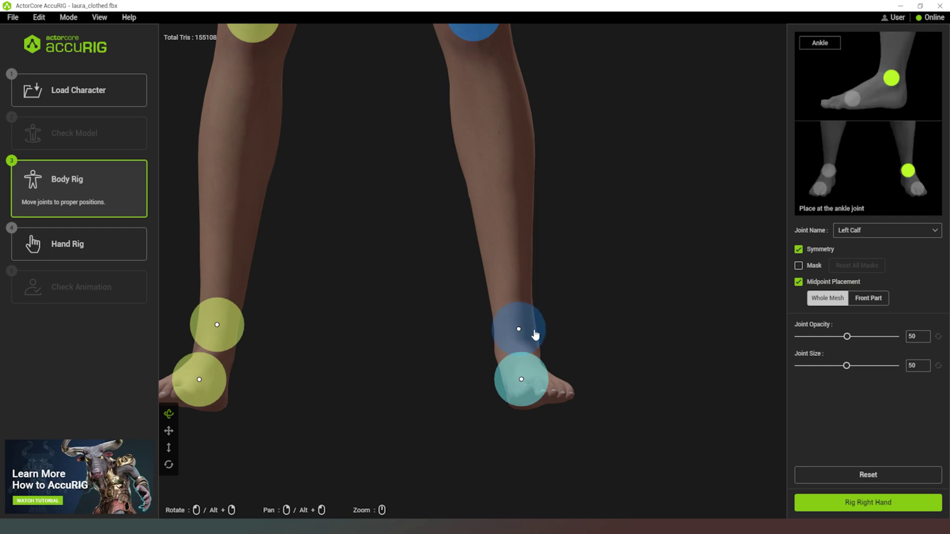
pyautogui.moveTo(645, 322); pyautogui.dragTo(568, 358, button='right')
pyautogui.moveTo(502, 316); pyautogui.dragTo(484, 349)
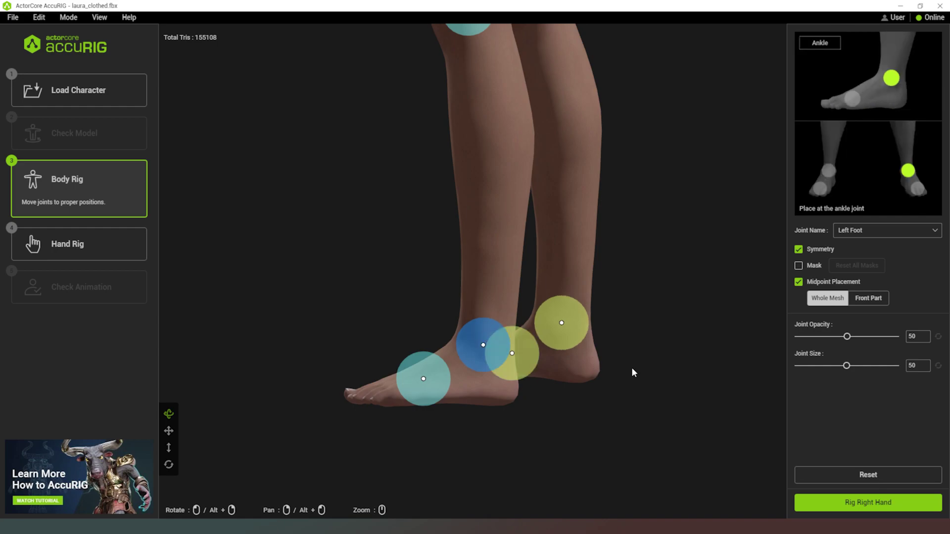
# Step: Move the left toe base joint forward on the foot to the base of the toes
pyautogui.moveTo(631, 375); pyautogui.dragTo(738, 435, button='right')
pyautogui.click(446, 387)
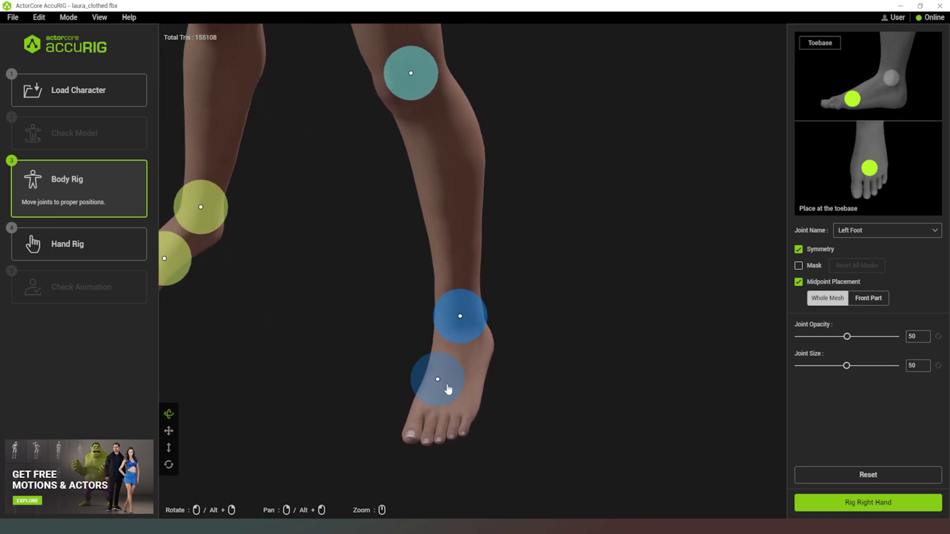
pyautogui.moveTo(448, 389); pyautogui.dragTo(455, 407)
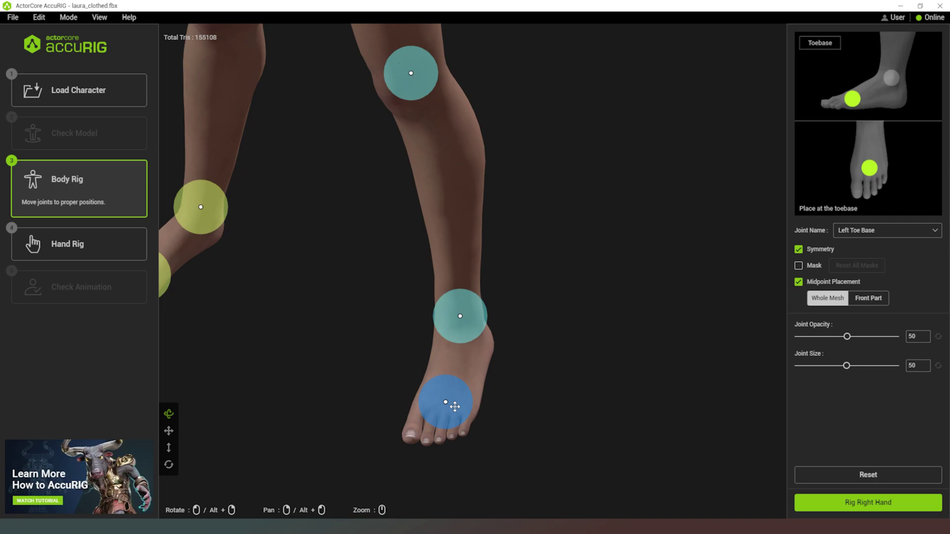
# Step: Check the overall body joint placement and proceed to rigging the right hand
pyautogui.moveTo(616, 403); pyautogui.dragTo(631, 367, button='right')
pyautogui.scroll(-10, 574, 337)
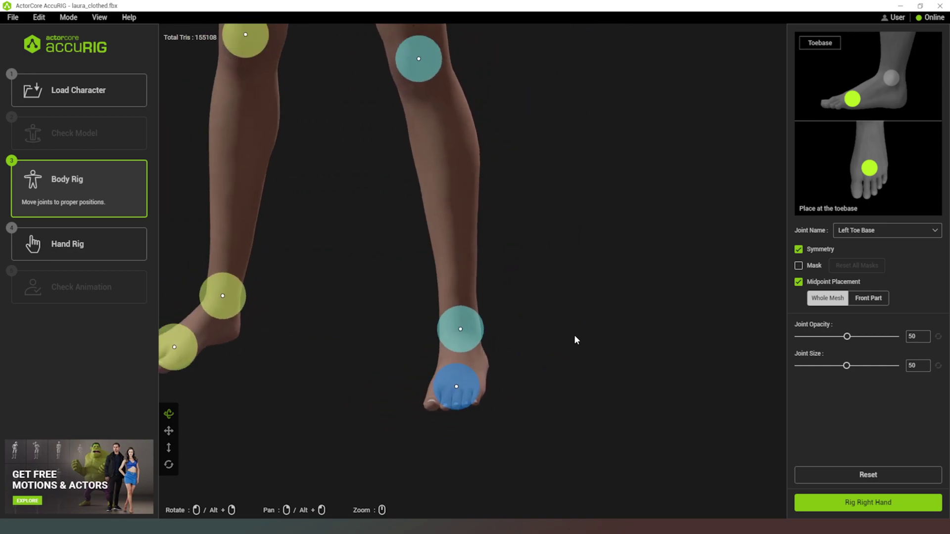
pyautogui.moveTo(546, 239); pyautogui.dragTo(574, 206, button='right')
pyautogui.moveTo(568, 204); pyautogui.dragTo(581, 281, button='middle')
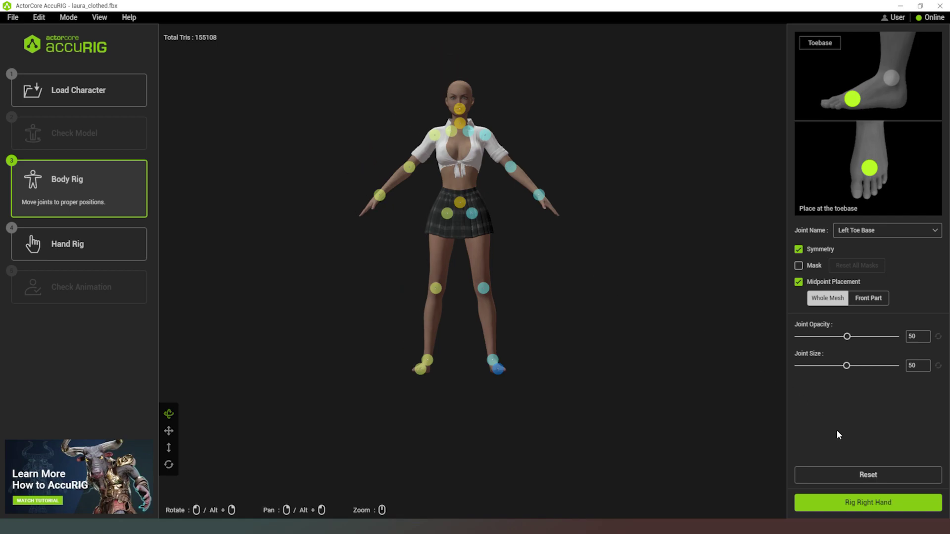
pyautogui.click(870, 503)
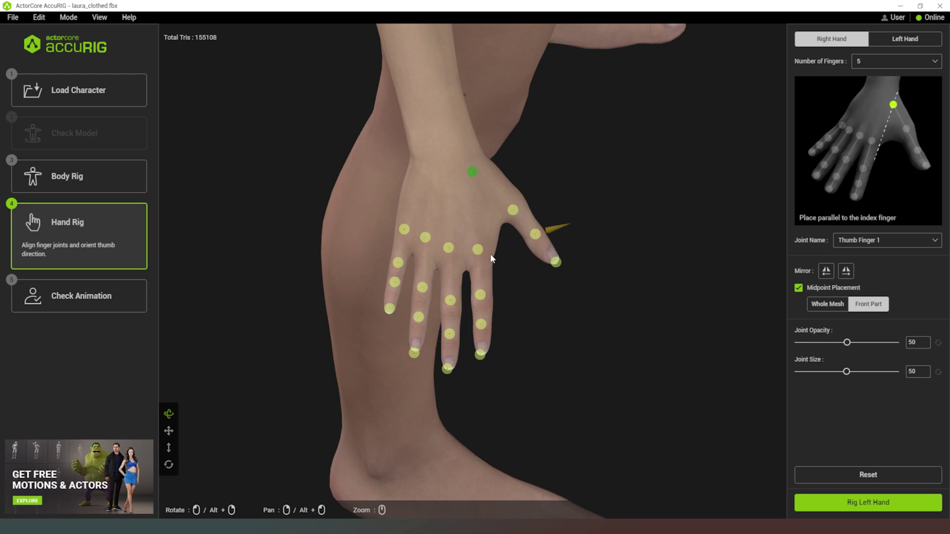
# Step: Align the right thumb joints along the thumb, moving the base joint outward and the tip joint inside the thumb tip
pyautogui.moveTo(474, 174); pyautogui.dragTo(489, 177)
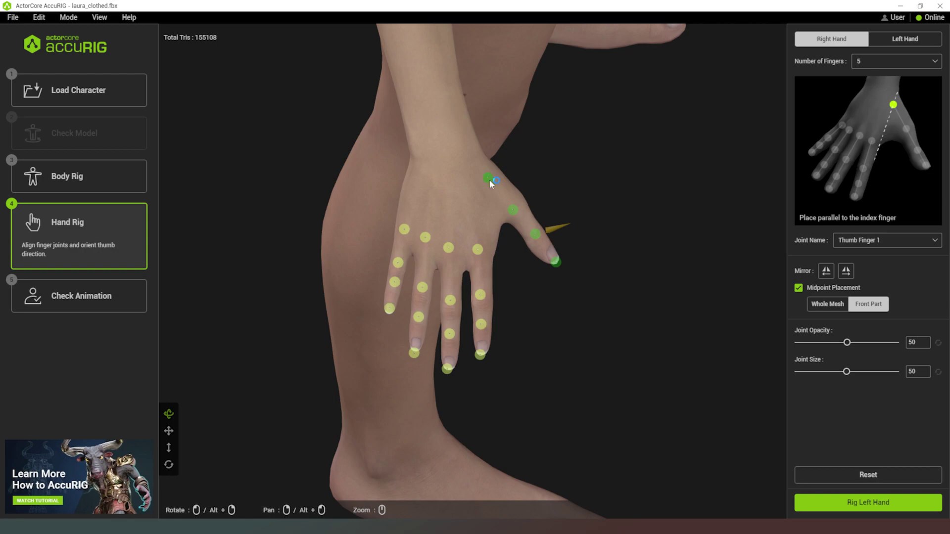
pyautogui.moveTo(514, 210)
pyautogui.click(512, 209)
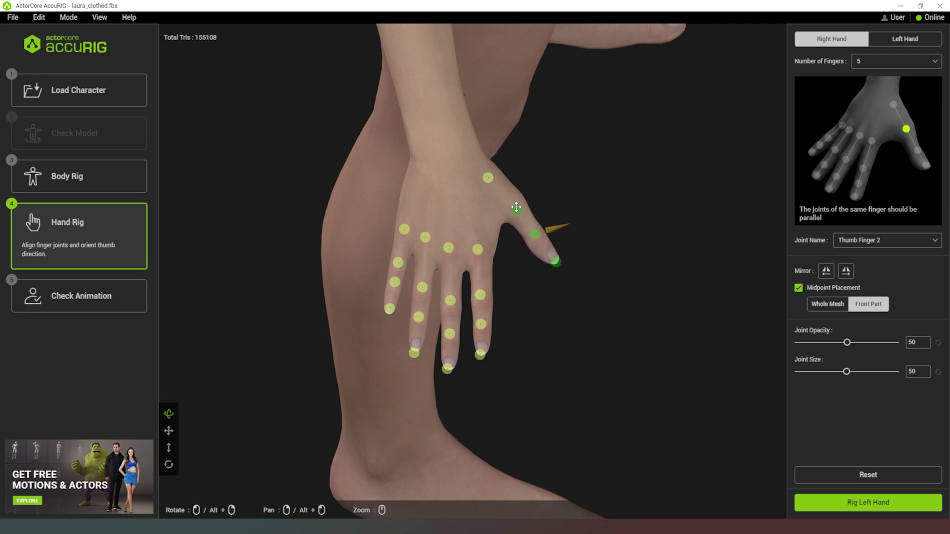
pyautogui.moveTo(519, 211); pyautogui.dragTo(521, 212)
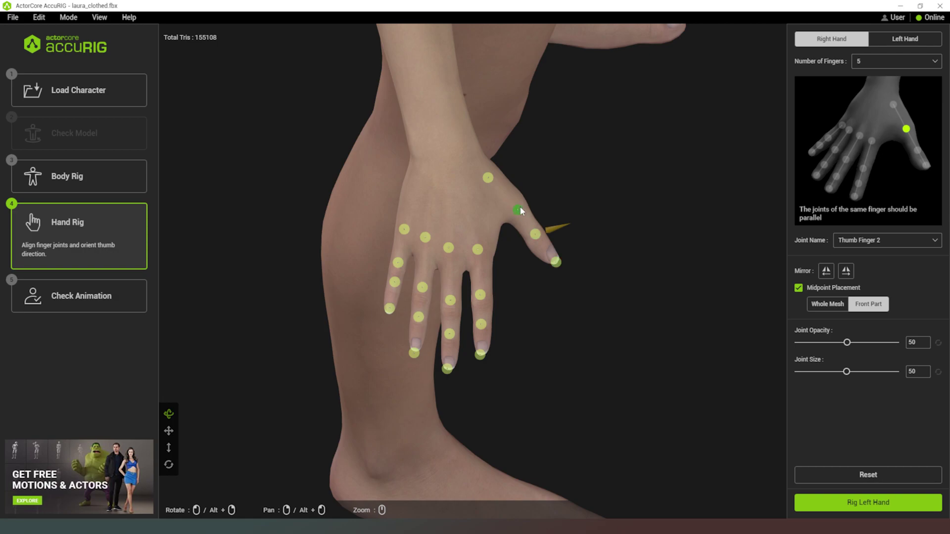
pyautogui.click(536, 234)
pyautogui.click(556, 261)
pyautogui.moveTo(555, 262); pyautogui.dragTo(553, 257)
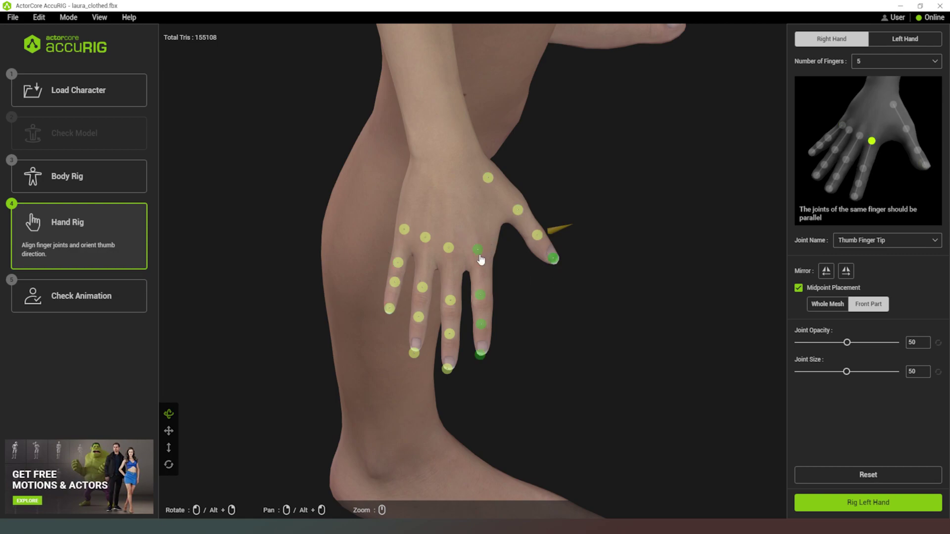
# Step: Lower the right hand's four knuckle joints and the second joints of the index, middle and ring fingers
pyautogui.moveTo(478, 249); pyautogui.dragTo(402, 235)
pyautogui.moveTo(491, 301); pyautogui.dragTo(422, 296)
pyautogui.click(481, 300)
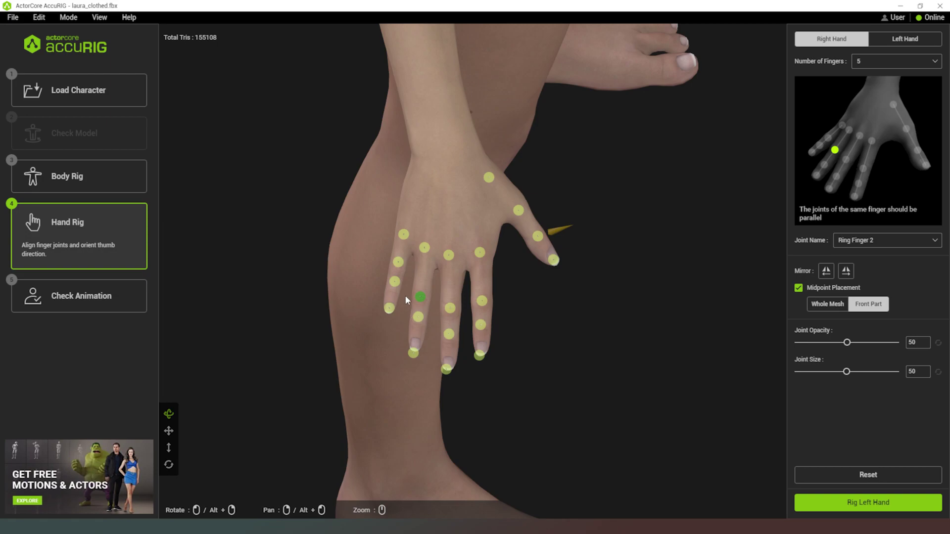
# Step: Lower the right pinky's second joint and the third joints of the pinky, ring, middle and index fingers onto the finger creases
pyautogui.moveTo(399, 269); pyautogui.dragTo(396, 289)
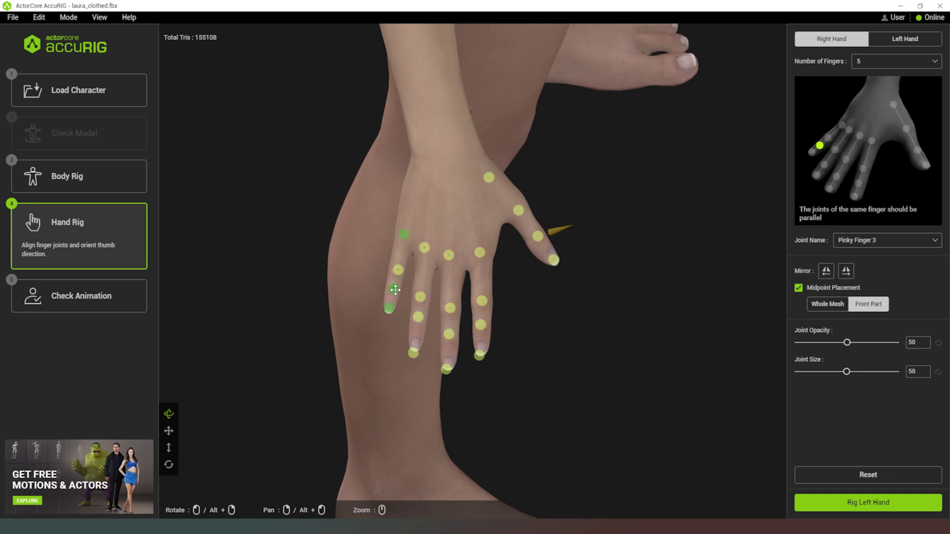
pyautogui.moveTo(418, 318); pyautogui.dragTo(451, 339)
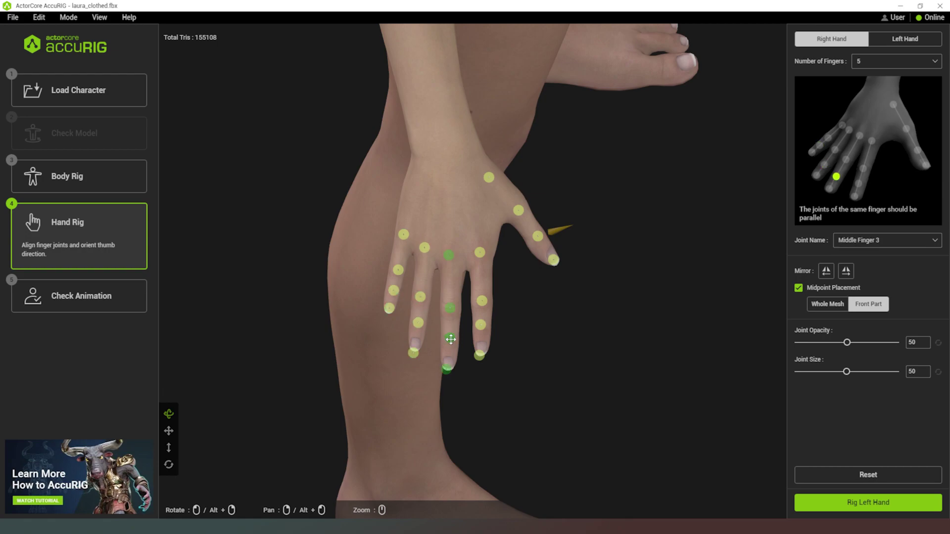
pyautogui.click(479, 355)
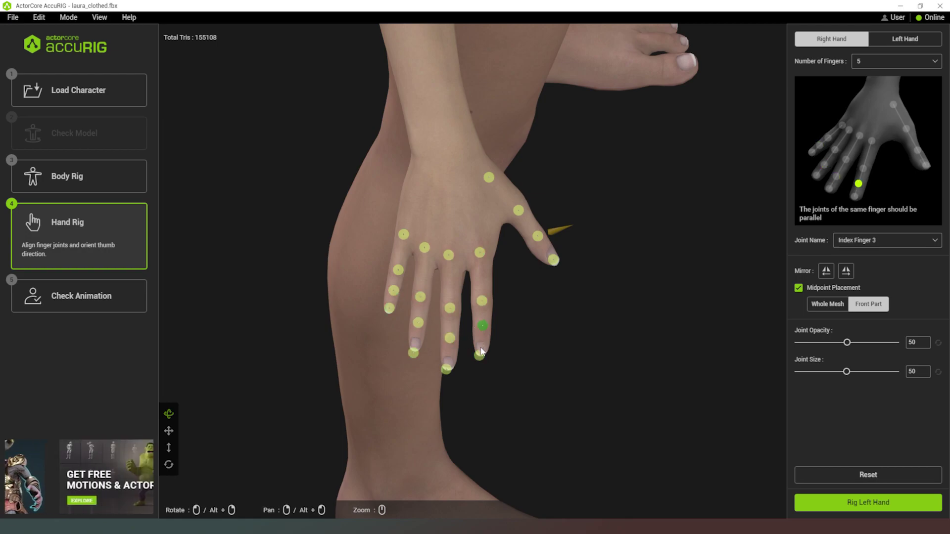
# Step: Pull the right hand's index, middle and ring tip joints back onto the fingertips
pyautogui.moveTo(483, 360); pyautogui.dragTo(415, 345)
pyautogui.click(448, 372)
pyautogui.click(414, 353)
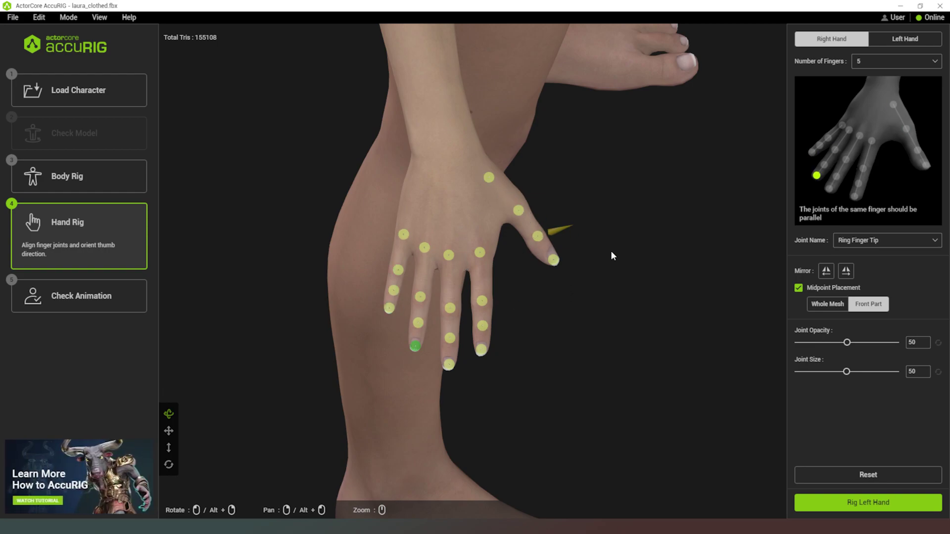
# Step: Proceed to the left hand and align its four thumb joints along the center of the thumb
pyautogui.click(870, 504)
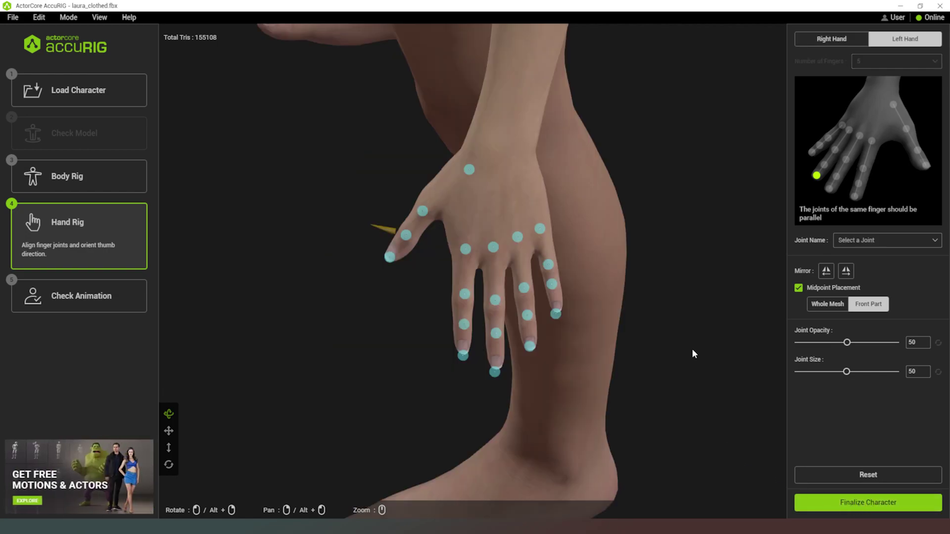
pyautogui.moveTo(468, 170); pyautogui.dragTo(459, 170)
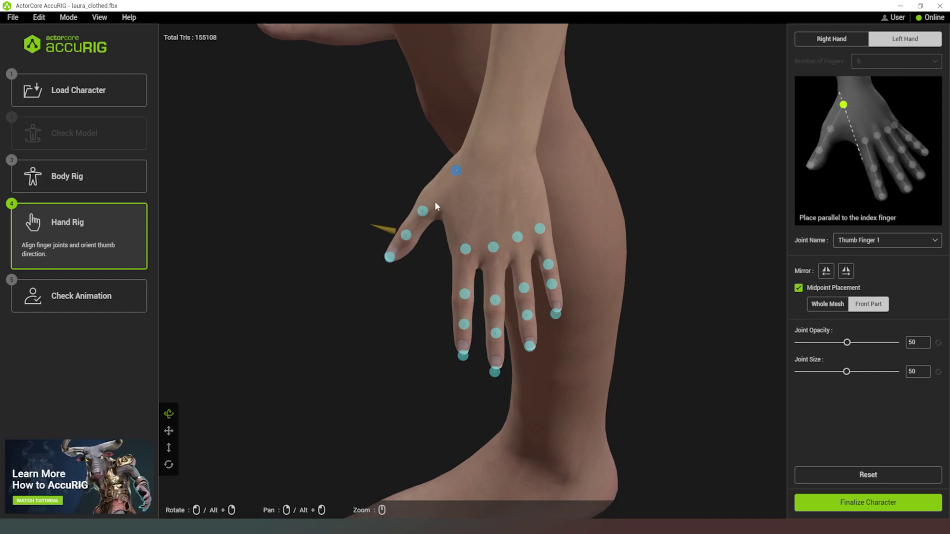
pyautogui.click(422, 209)
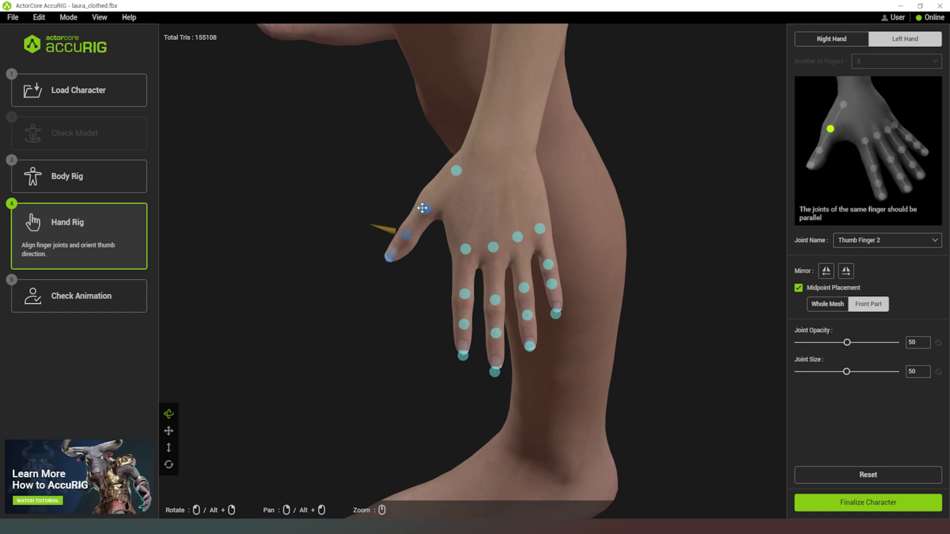
pyautogui.click(405, 236)
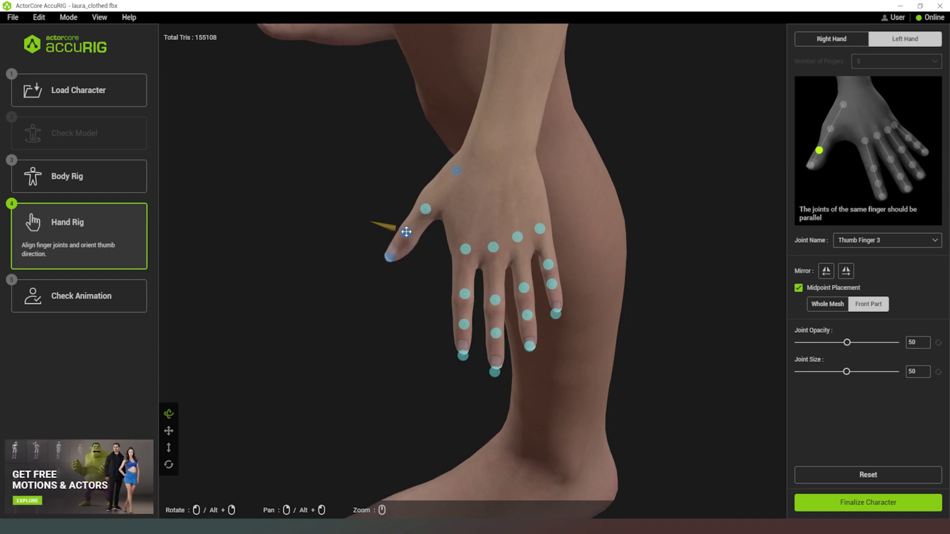
pyautogui.click(390, 257)
# Step: Reposition the first joints of the left index, middle, ring and pinky fingers onto the knuckles
pyautogui.click(465, 257)
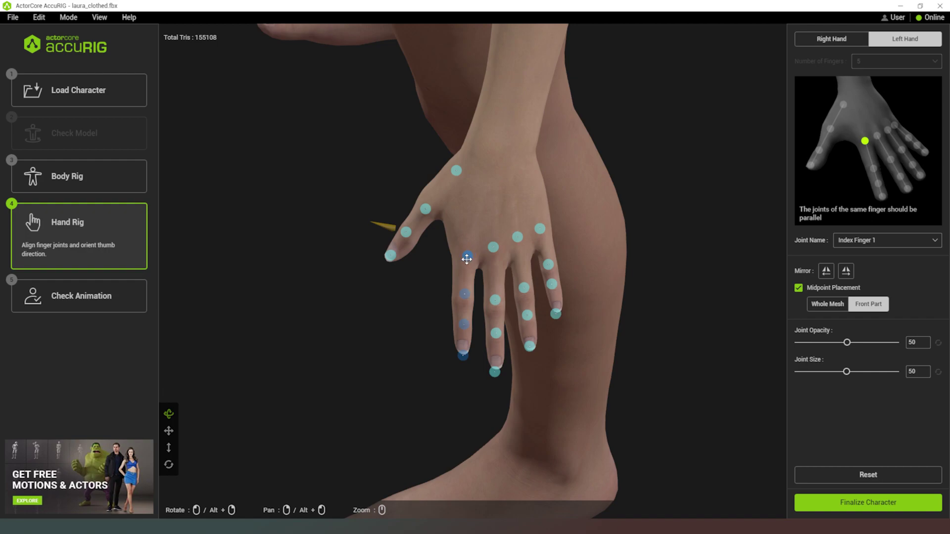
pyautogui.click(493, 247)
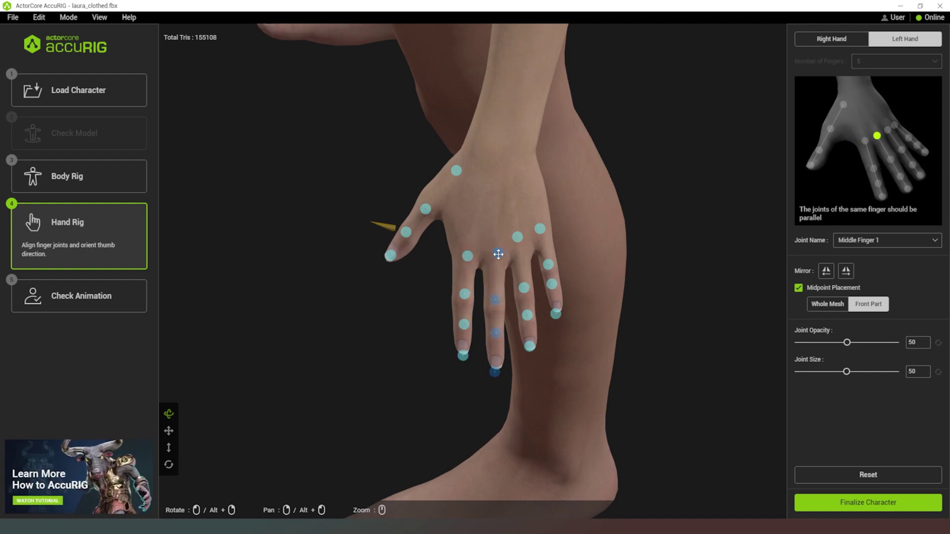
pyautogui.moveTo(517, 237); pyautogui.dragTo(521, 241)
pyautogui.click(542, 229)
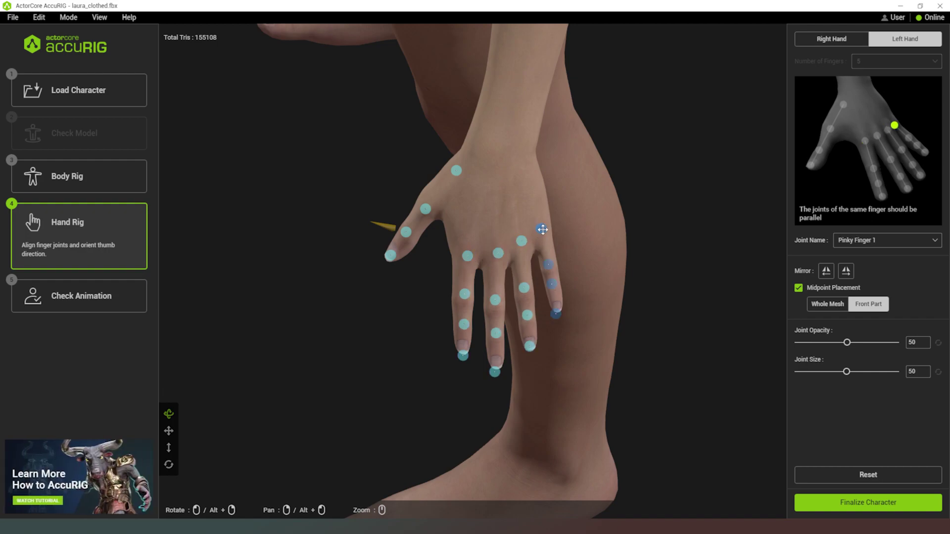
# Step: Center the left pinky's second, third and tip joints on the finger and lower the ring finger's second and third joints
pyautogui.click(550, 267)
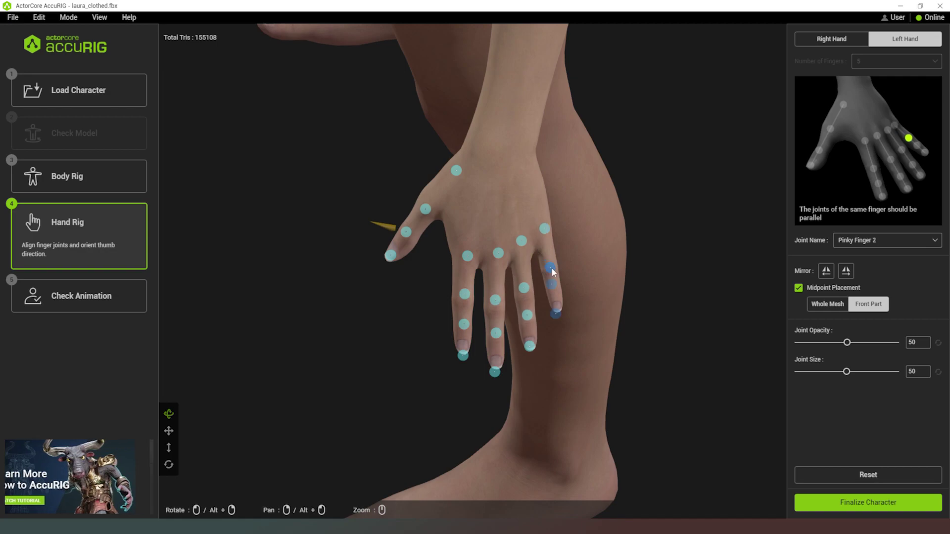
pyautogui.click(557, 314)
pyautogui.moveTo(558, 316); pyautogui.dragTo(530, 300)
pyautogui.click(530, 345)
pyautogui.click(530, 344)
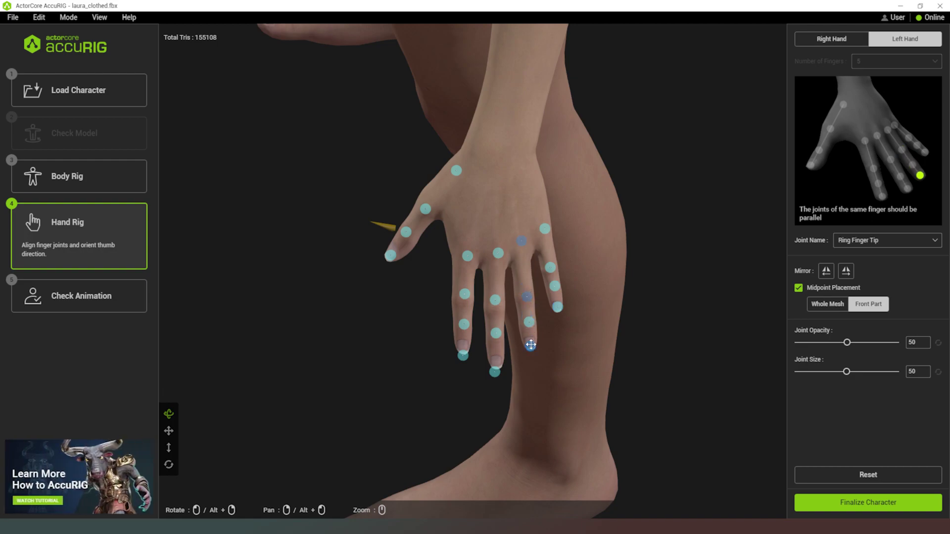
# Step: Lower the second and third joints of the left middle and index fingers and pull their tip joints back onto the fingertips
pyautogui.click(497, 253)
pyautogui.moveTo(495, 300); pyautogui.dragTo(498, 337)
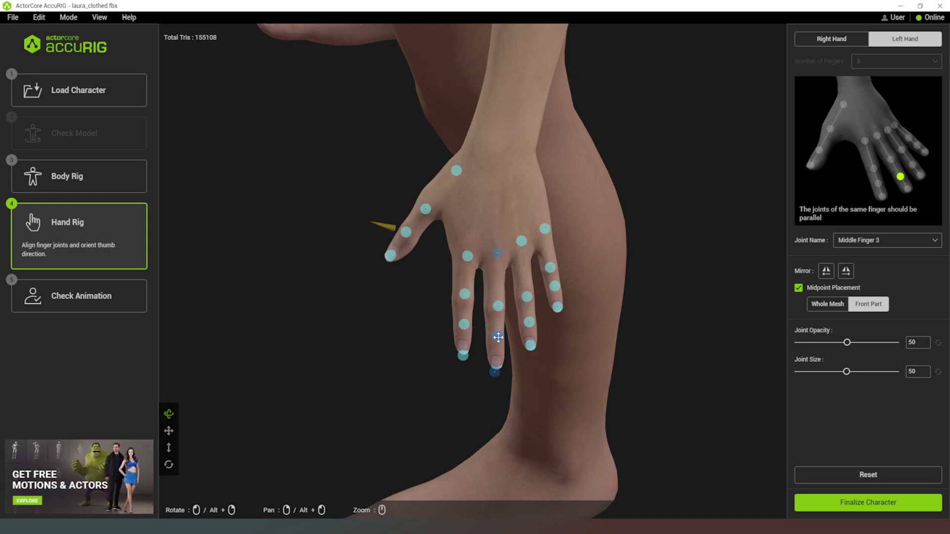
pyautogui.moveTo(494, 370); pyautogui.dragTo(496, 364)
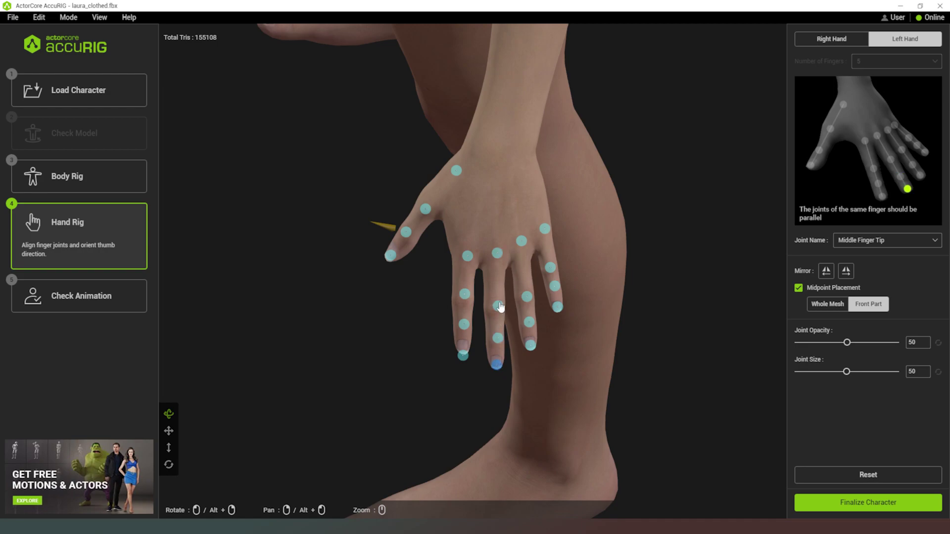
pyautogui.click(465, 297)
pyautogui.click(465, 324)
pyautogui.click(463, 354)
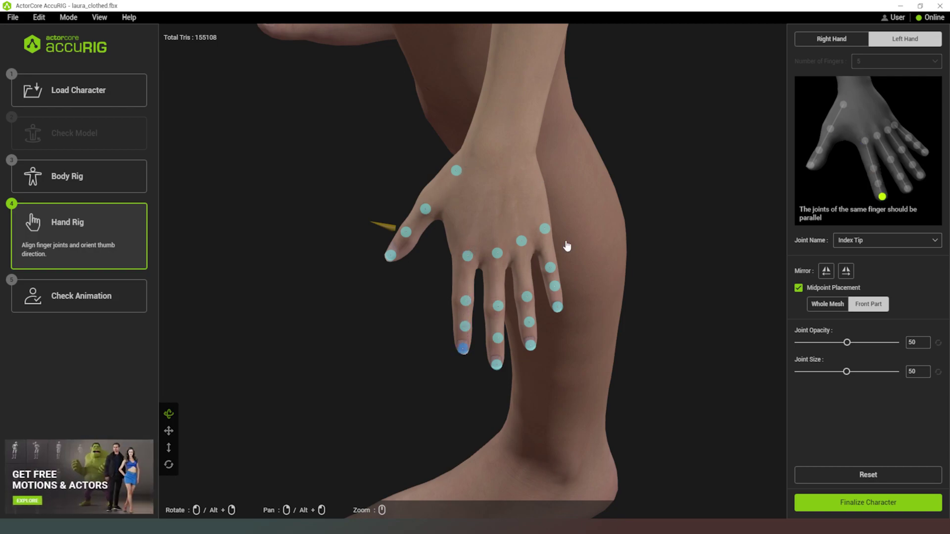
# Step: Finalize the rigged character and preview it with the first female standing pose
pyautogui.click(866, 505)
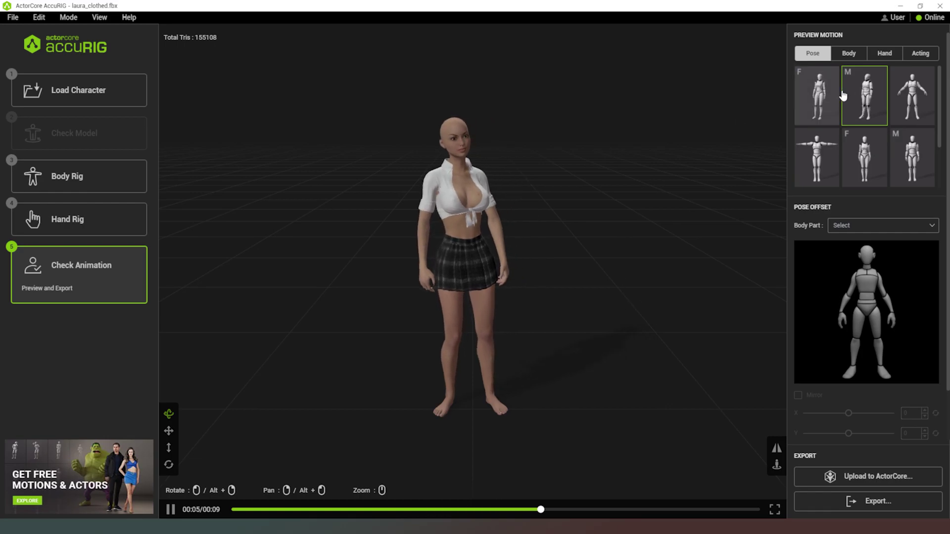
pyautogui.click(817, 105)
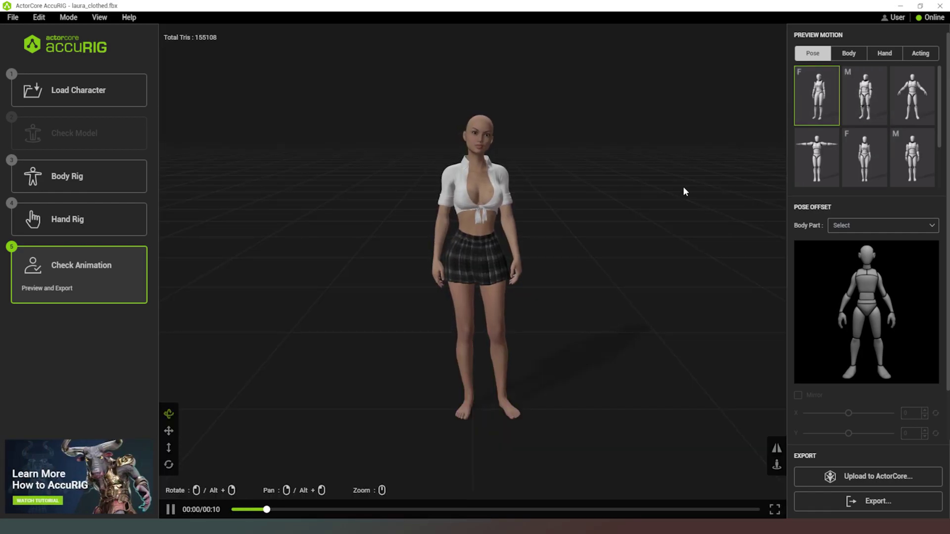